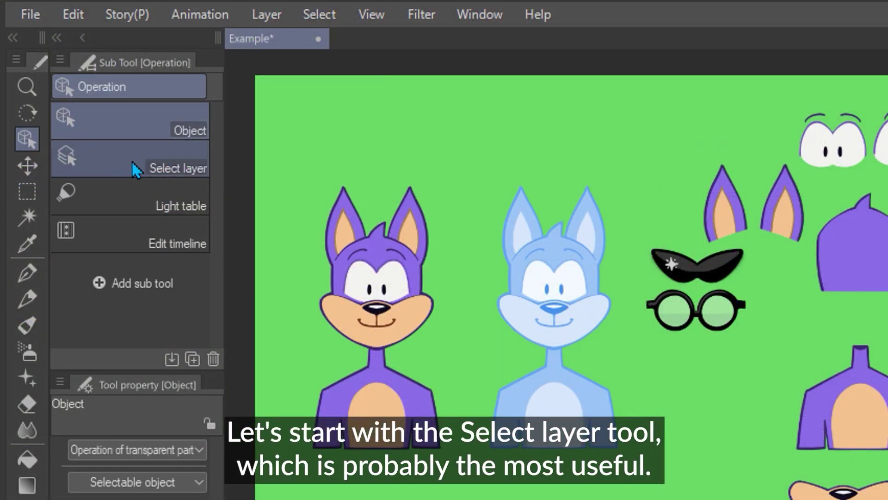
# - With the layer selection tool, move the orange sweater onto the purple body and reposition the speech balloon, sunglasses and Oi! lettering individually
pyautogui.click(133, 162)
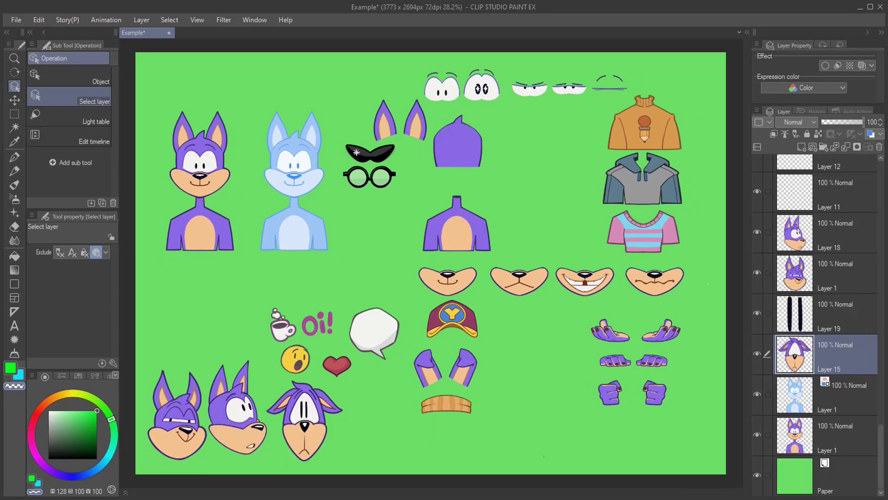
pyautogui.moveTo(644, 132); pyautogui.dragTo(470, 232)
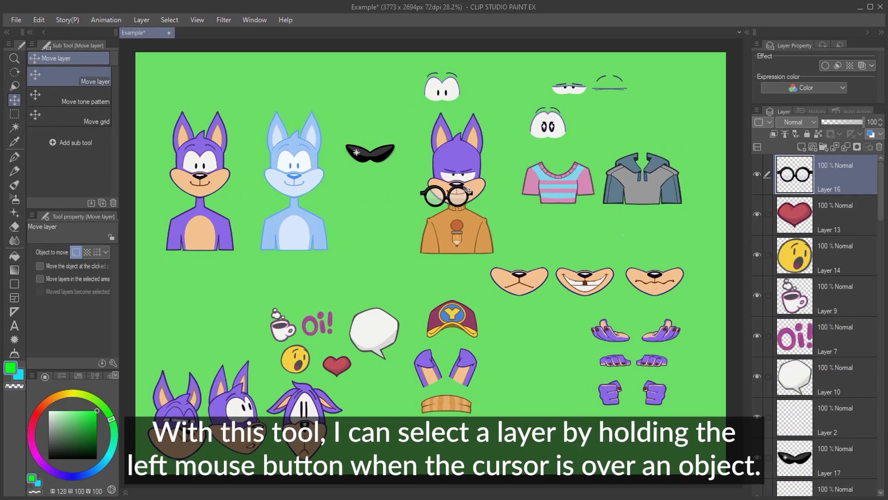
pyautogui.moveTo(374, 331); pyautogui.dragTo(405, 148)
pyautogui.moveTo(370, 152); pyautogui.dragTo(226, 266)
pyautogui.moveTo(317, 324); pyautogui.dragTo(387, 240)
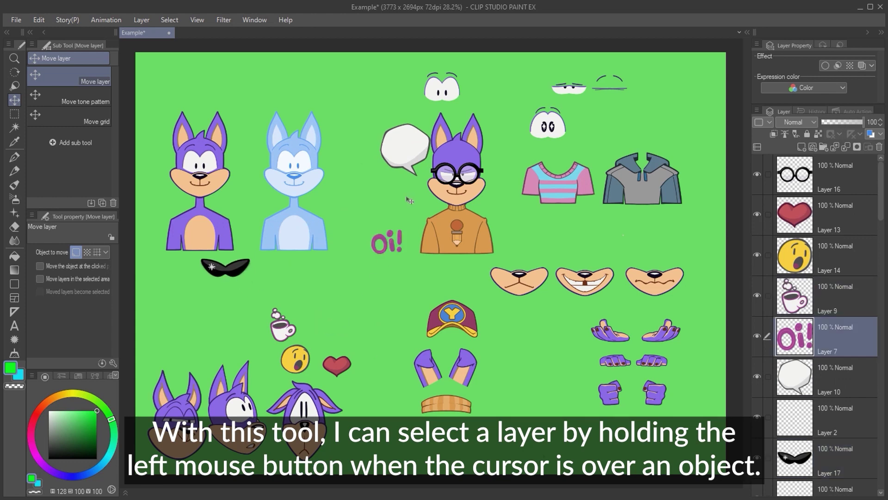
pyautogui.moveTo(470, 133); pyautogui.dragTo(377, 319)
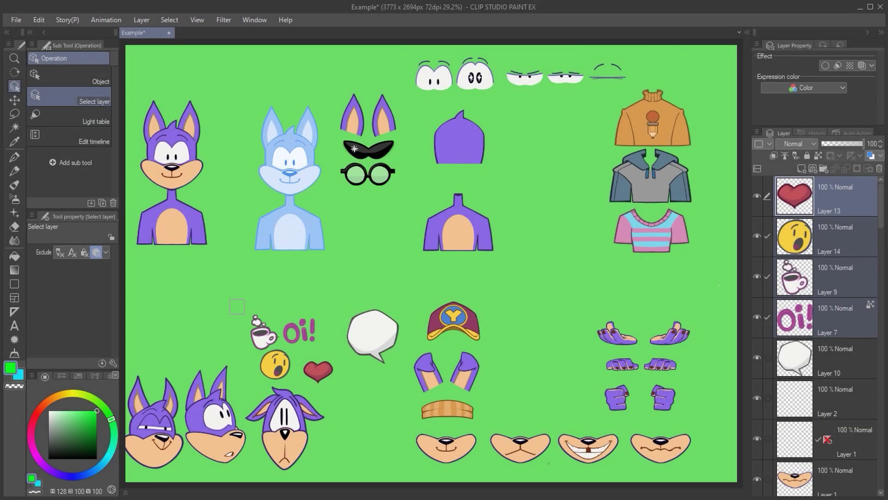
# - Marquee-select the message graphics, then marquee-select the sweater, hoodie and striped blouse and move them together beside the three heads
pyautogui.moveTo(229, 300); pyautogui.dragTo(384, 377)
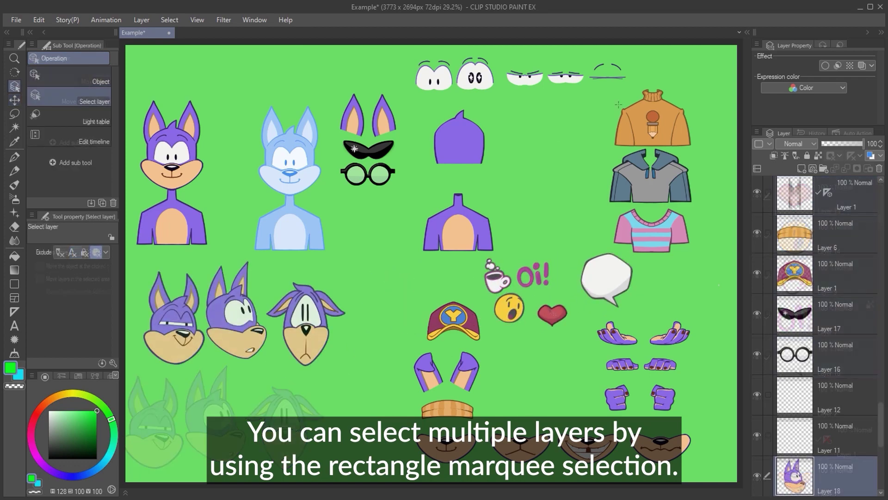
pyautogui.moveTo(605, 88); pyautogui.dragTo(713, 245)
pyautogui.click(14, 100)
pyautogui.moveTo(662, 183); pyautogui.dragTo(408, 351)
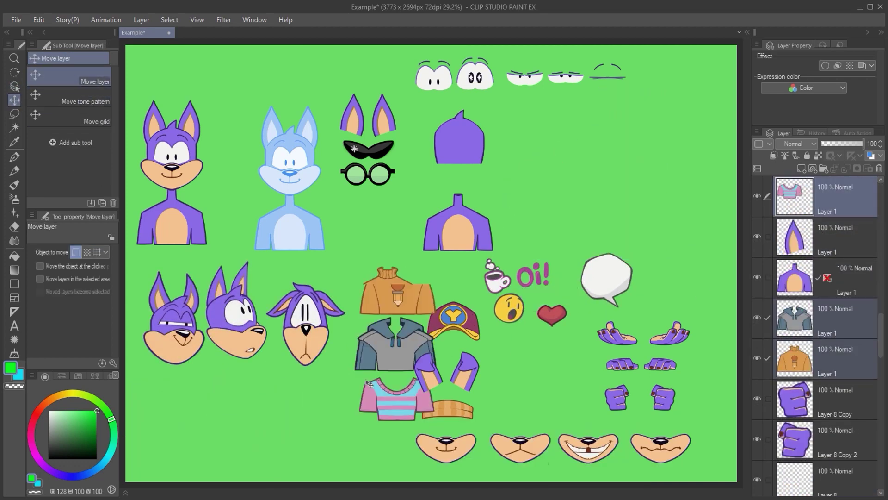
pyautogui.moveTo(407, 351); pyautogui.dragTo(381, 401)
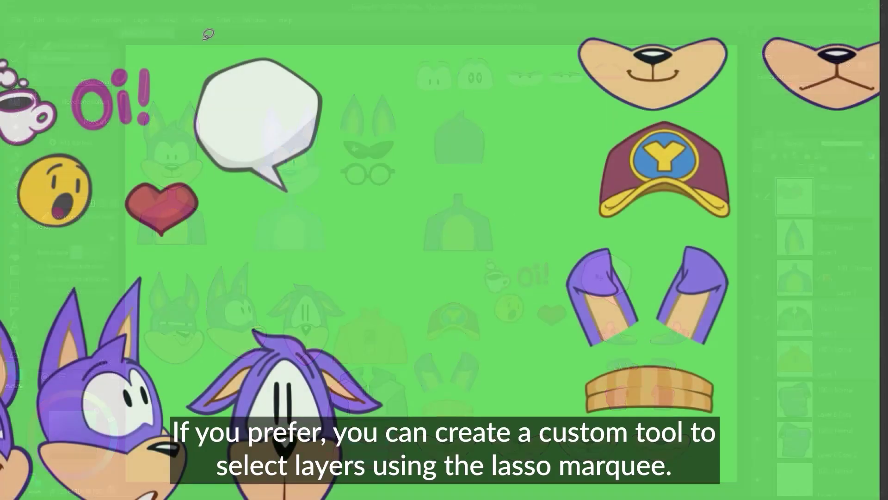
# - Lasso around the message graphics and set up a custom sub tool named Select Layer (Lasso) with the Lasso input process
pyautogui.moveTo(204, 37)
pyautogui.mouseDown()
pyautogui.moveTo(134, 38)
pyautogui.moveTo(61, 98)
pyautogui.mouseUp()
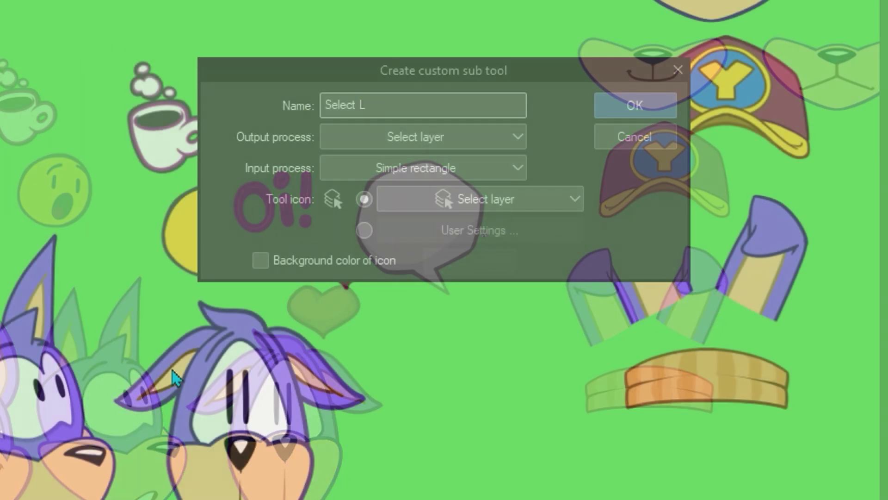
pyautogui.write('ayer (Lasso)')
pyautogui.click(489, 174)
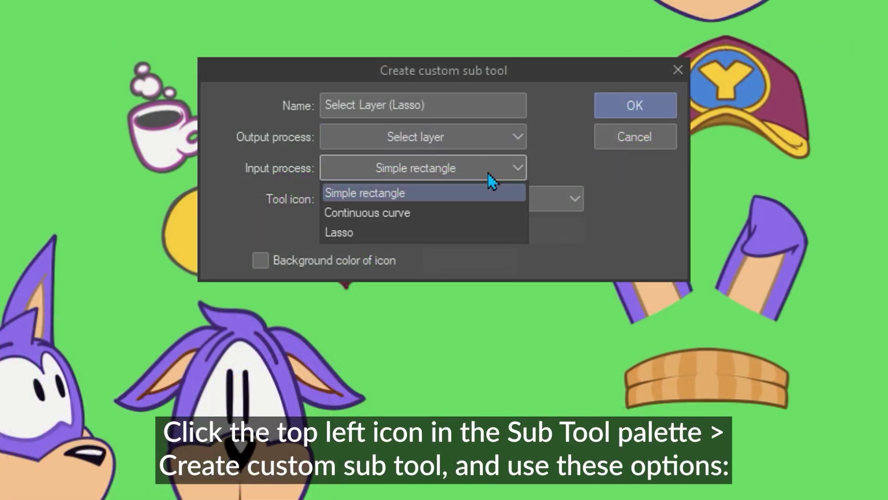
pyautogui.click(468, 232)
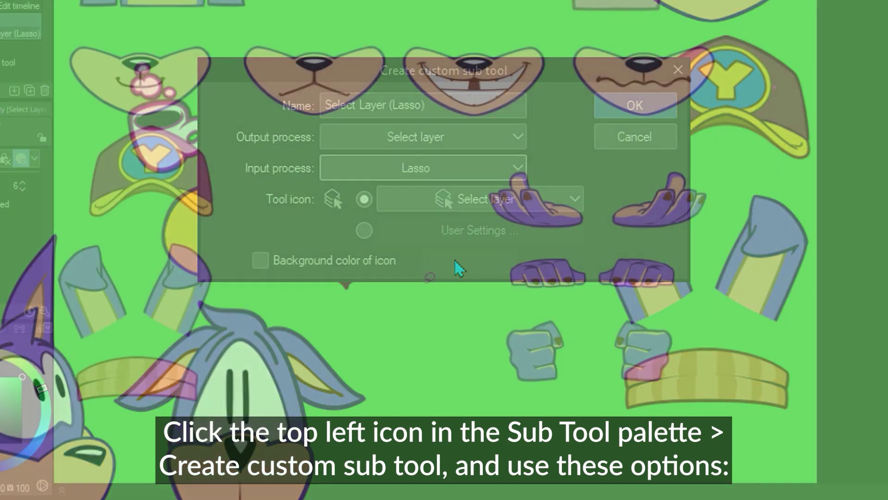
# - Lasso the three hands in the right-hand column and move their layers together over the left-hand column
pyautogui.moveTo(625, 396)
pyautogui.mouseDown()
pyautogui.moveTo(707, 351)
pyautogui.moveTo(595, 271)
pyautogui.mouseUp()
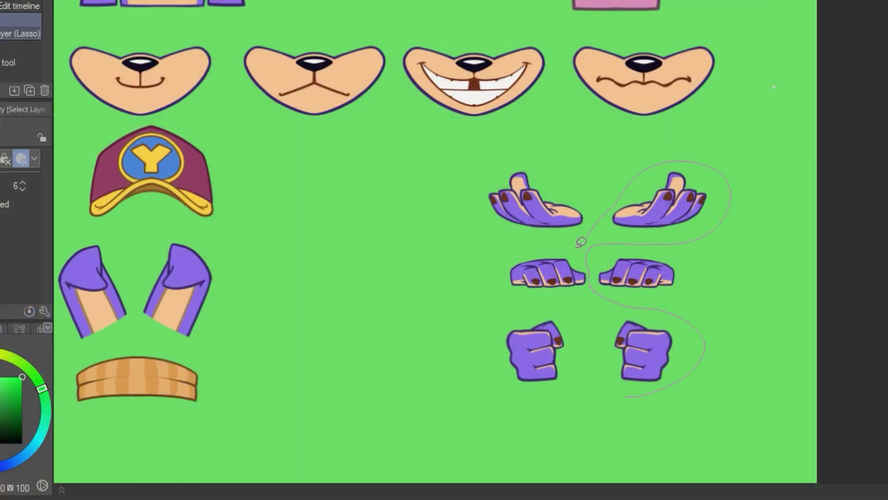
pyautogui.moveTo(581, 243)
pyautogui.mouseDown()
pyautogui.moveTo(493, 280)
pyautogui.moveTo(597, 348)
pyautogui.mouseUp()
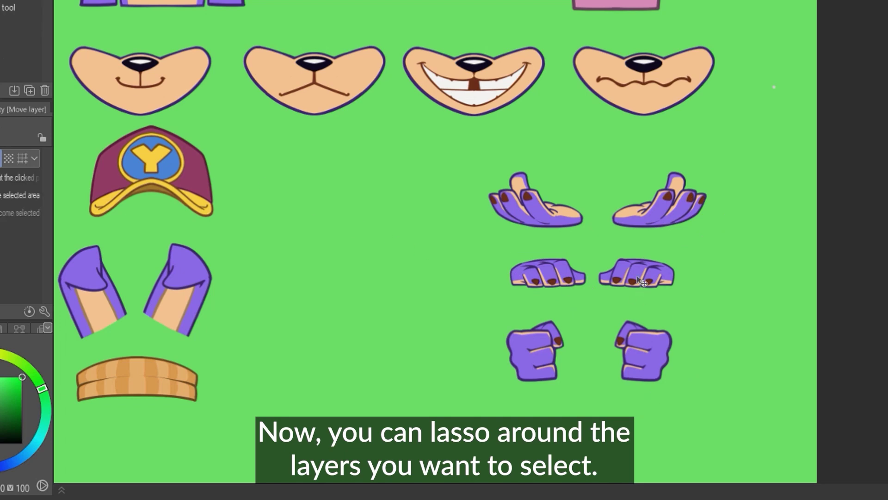
pyautogui.moveTo(642, 281); pyautogui.dragTo(520, 281)
pyautogui.moveTo(520, 281); pyautogui.dragTo(513, 281)
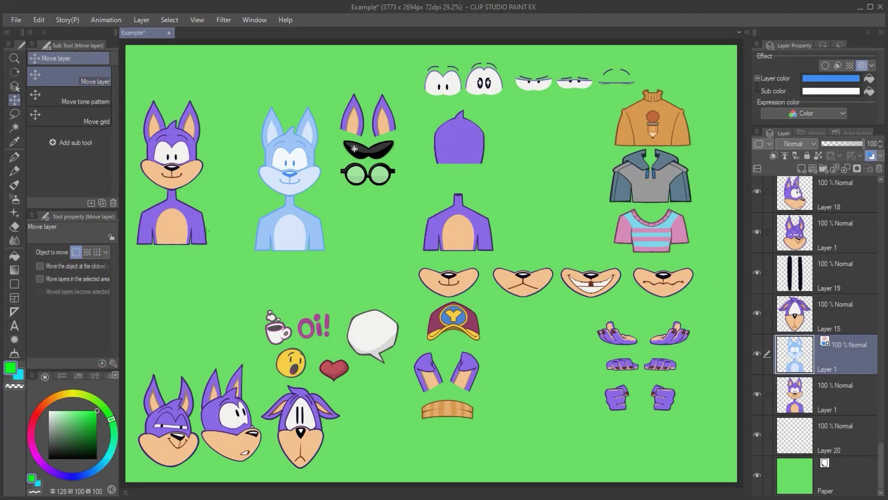
# - Rename the layer of the full purple character as Character
pyautogui.click(142, 19)
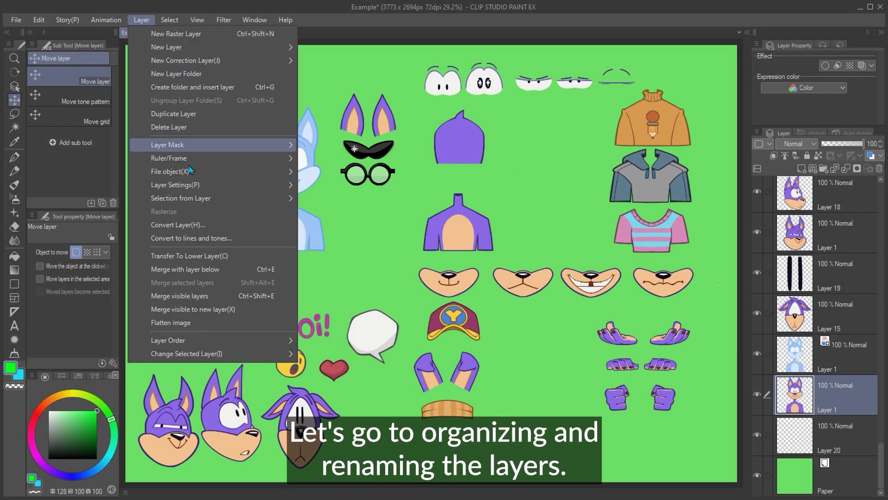
pyautogui.moveTo(259, 181)
pyautogui.click(391, 276)
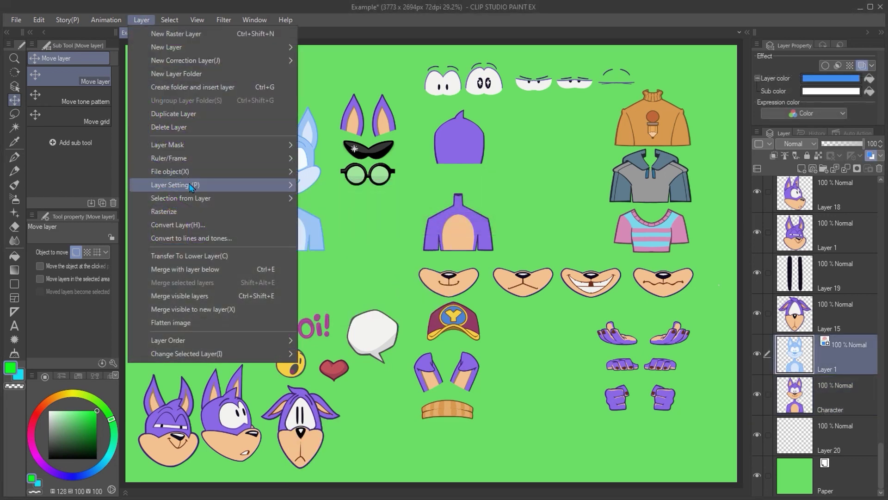
# - Rename the blue character's layer as Reference and save F2 as the shortcut for the Change Layer Name command
pyautogui.moveTo(198, 183)
pyautogui.click(372, 272)
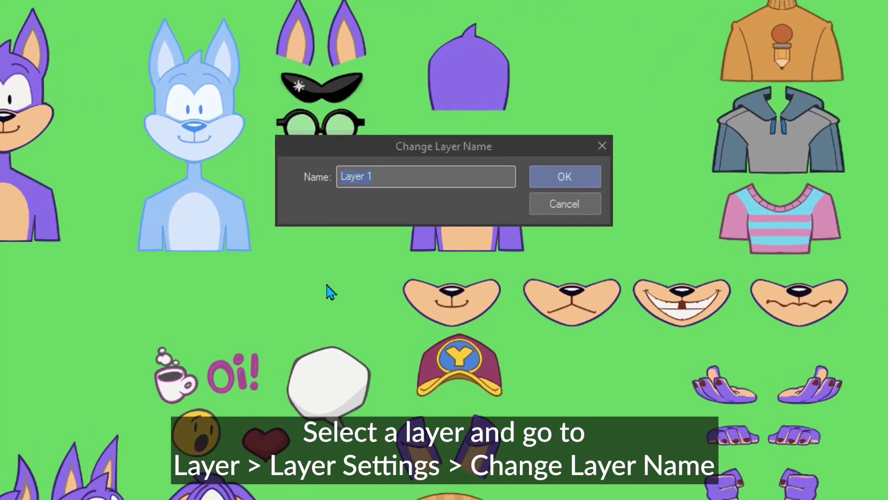
pyautogui.write('Reference')
pyautogui.press('Return')
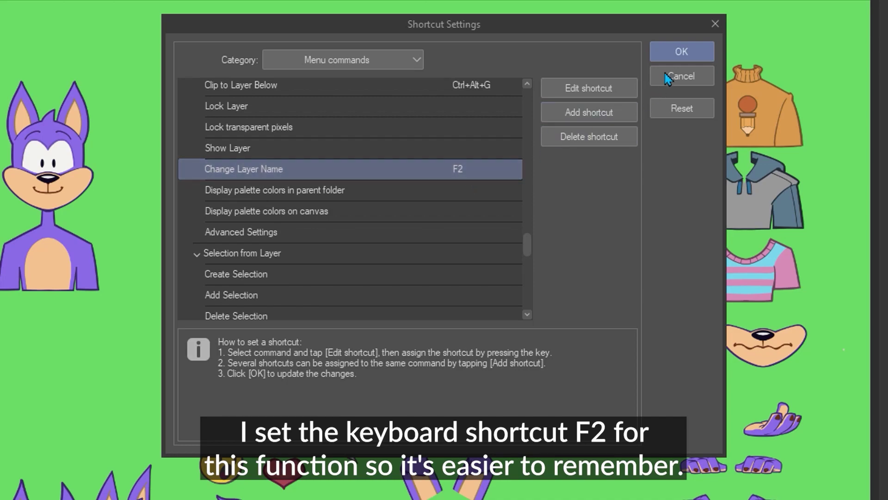
pyautogui.click(681, 54)
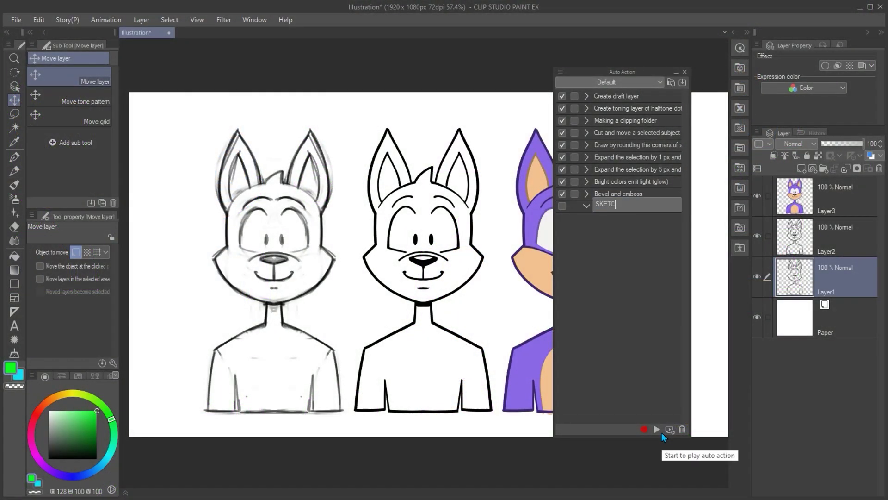
# - Record auto actions named SKETCH and INK that rename Layer1 as Sketch and Layer2 as Ink
pyautogui.press('Return')
pyautogui.press('F5')
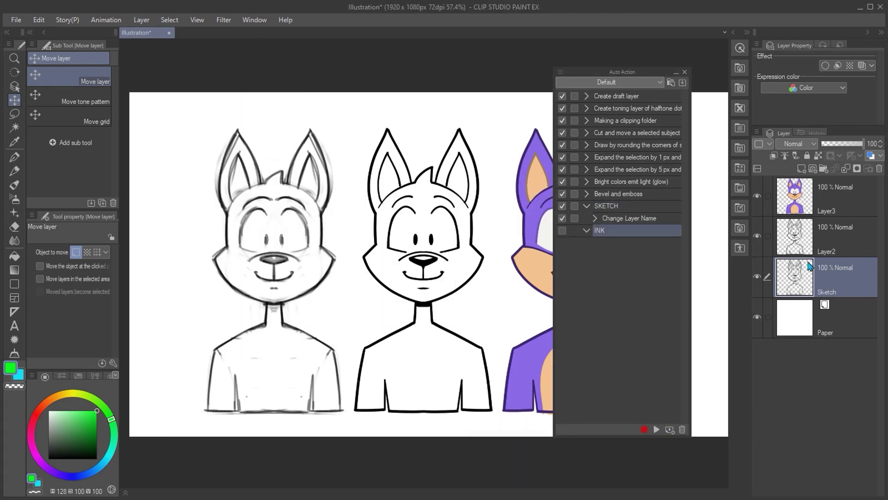
pyautogui.click(828, 236)
pyautogui.click(142, 20)
pyautogui.click(374, 278)
pyautogui.write('Ink')
pyautogui.press('Return')
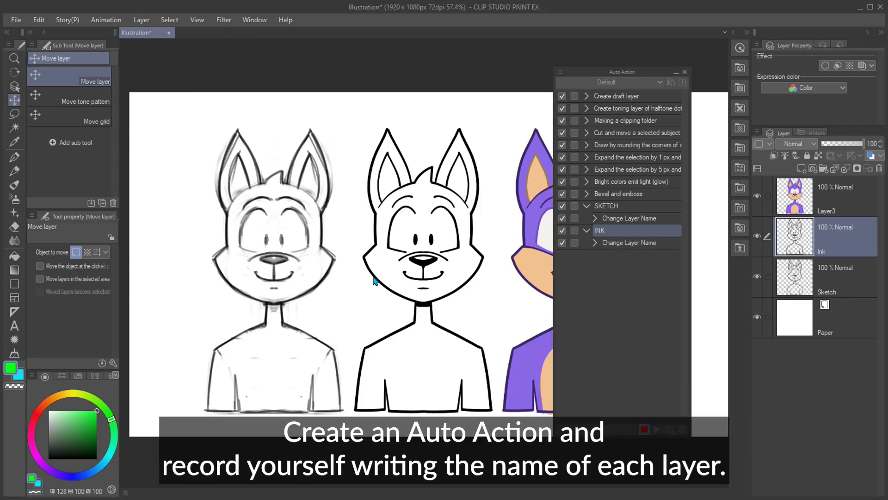
# - Record an auto action named COLORS that renames Layer3 as Colors, and stop the recording
pyautogui.click(818, 214)
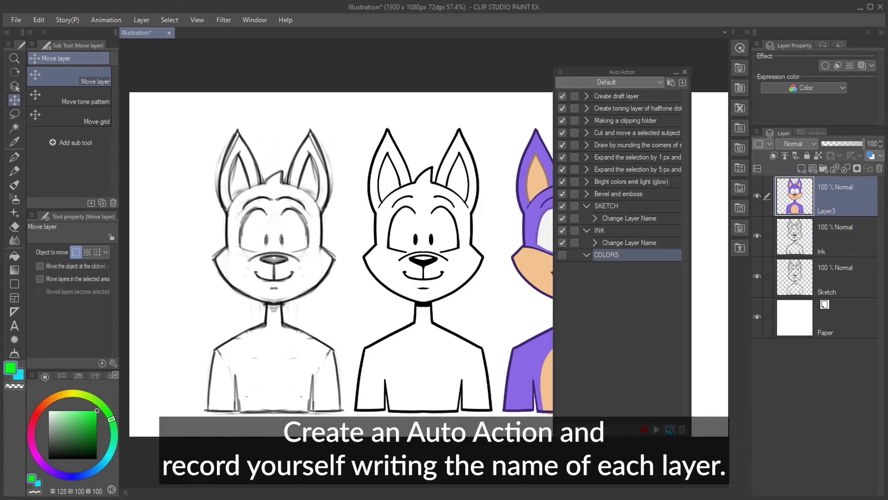
pyautogui.click(644, 429)
pyautogui.click(142, 20)
pyautogui.click(157, 259)
pyautogui.write('Colors')
pyautogui.press('Return')
pyautogui.click(645, 431)
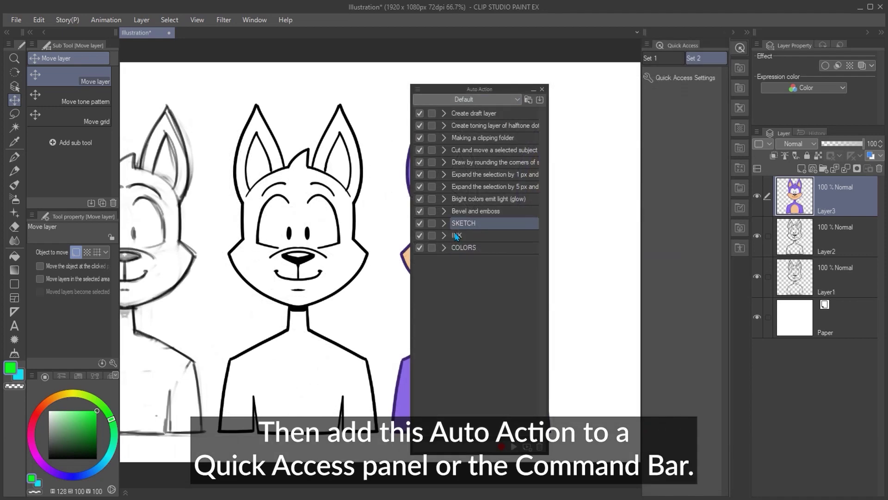
# - Add the SKETCH, INK and COLORS auto actions to Set 2 of Quick Access
pyautogui.moveTo(458, 224)
pyautogui.mouseDown()
pyautogui.moveTo(606, 148)
pyautogui.moveTo(666, 90)
pyautogui.mouseUp()
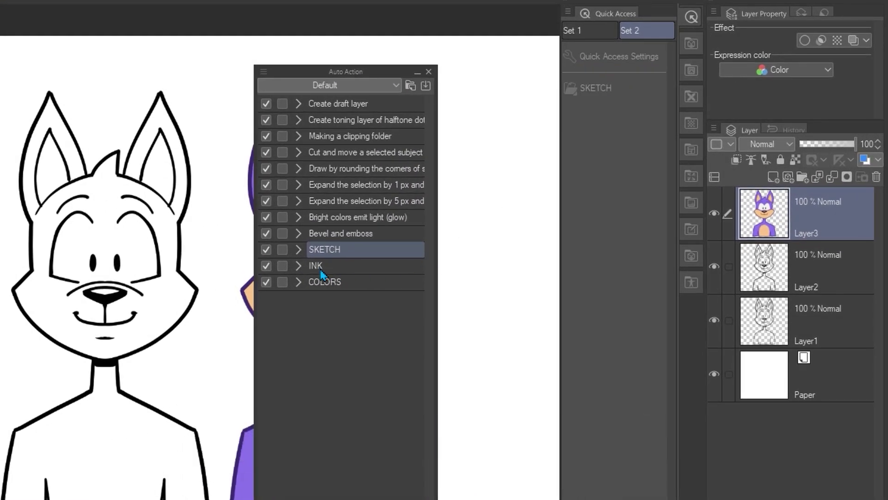
pyautogui.moveTo(320, 271); pyautogui.dragTo(625, 108)
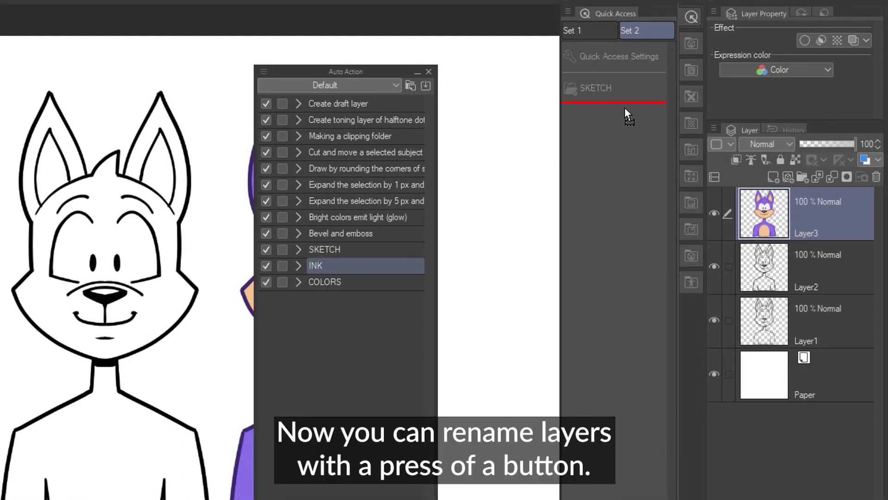
pyautogui.moveTo(614, 150); pyautogui.dragTo(615, 152)
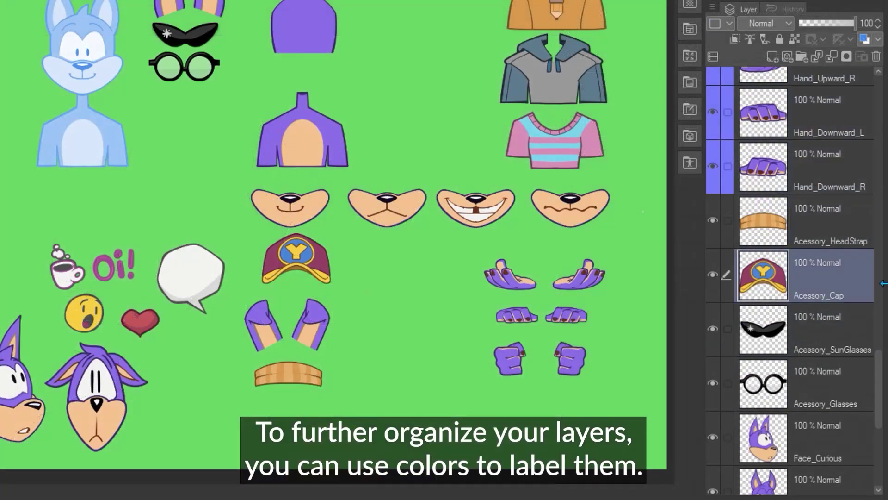
# - Label the four accessory layers with the Red palette color, and the message and Balloon layers with a custom cyan color
pyautogui.click(846, 56)
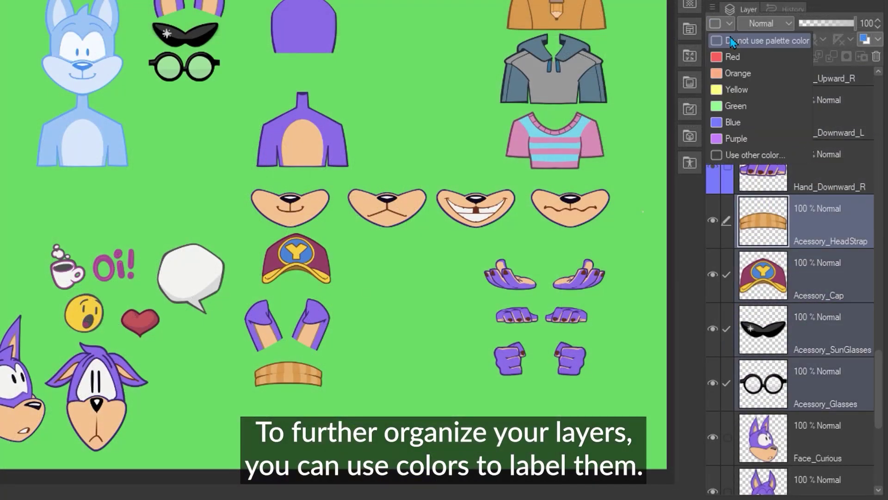
pyautogui.click(733, 54)
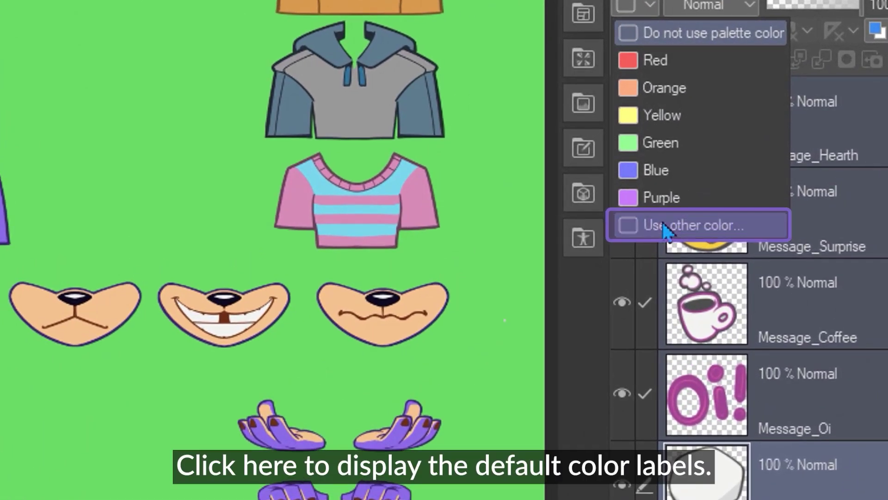
pyautogui.click(664, 227)
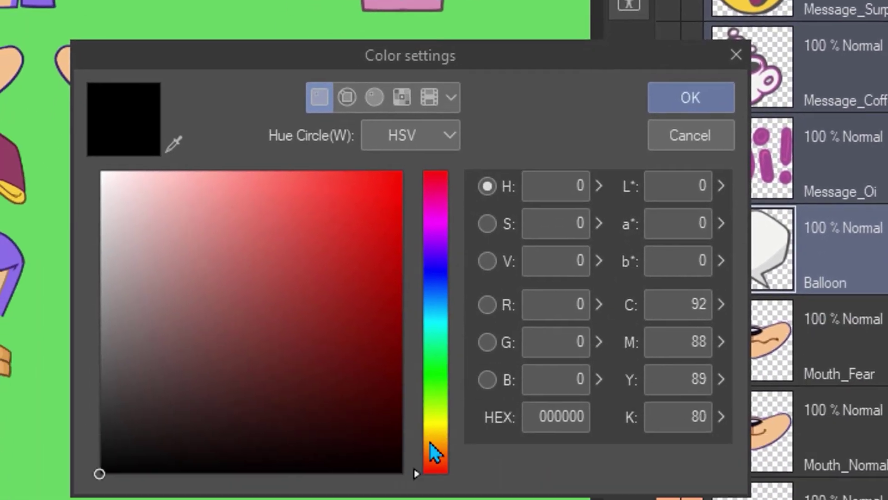
pyautogui.click(450, 374)
pyautogui.moveTo(450, 371); pyautogui.dragTo(449, 359)
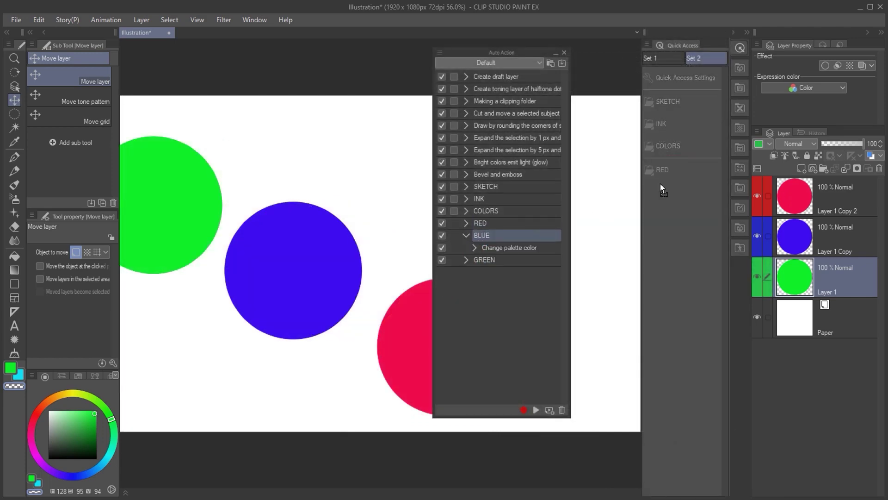
# - Add the BLUE auto action to Quick Access and relabel the three circle layers using the RED and GREEN actions
pyautogui.moveTo(663, 189); pyautogui.dragTo(663, 190)
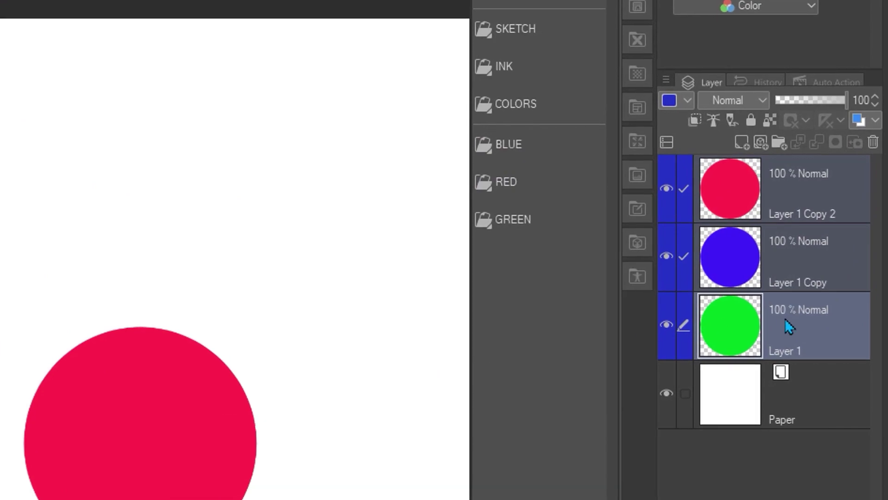
pyautogui.click(521, 183)
pyautogui.click(514, 219)
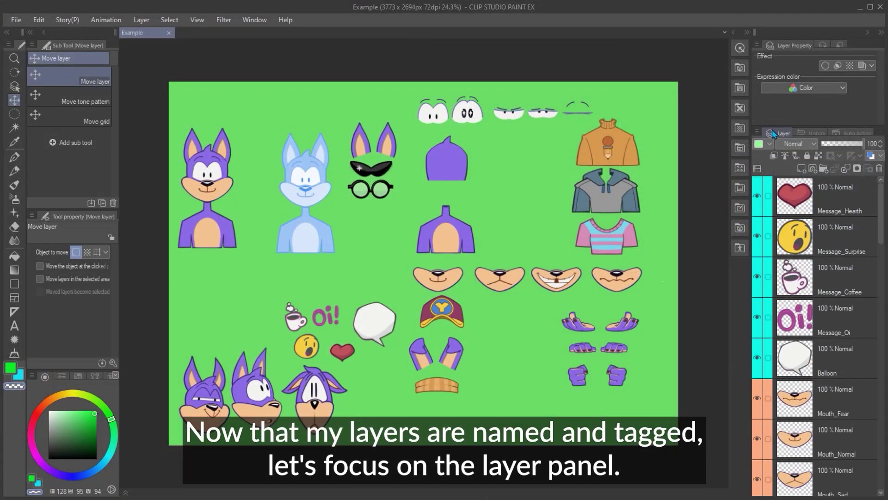
# - Detach the Layer palette into a floating window and enlarge it to show more layers
pyautogui.moveTo(774, 133); pyautogui.dragTo(523, 55)
pyautogui.moveTo(658, 446); pyautogui.dragTo(691, 466)
pyautogui.scroll(-10, 687, 329)
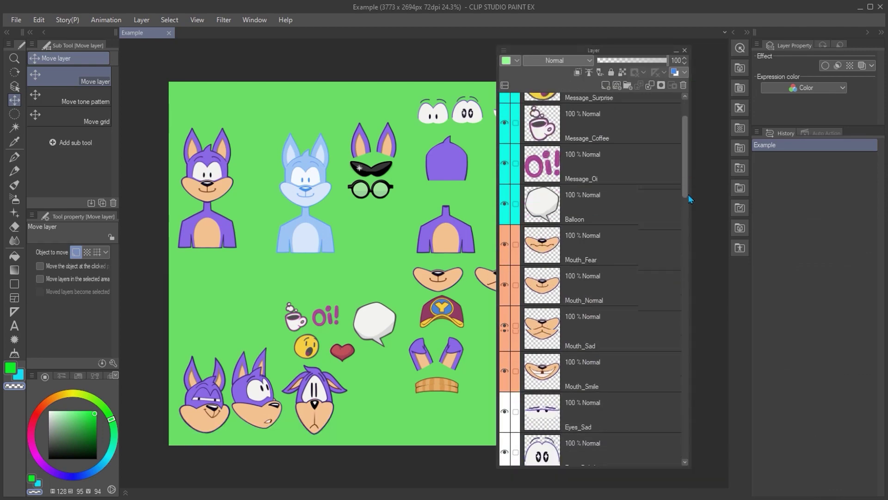
pyautogui.scroll(-6, 688, 332)
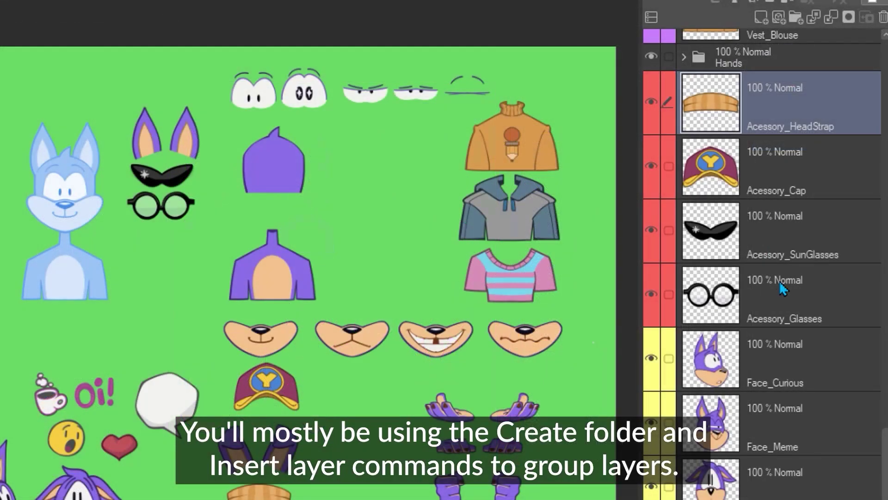
# - Group the four accessory layers, from Acessory_HeadStrap to Acessory_Glasses, into a new folder named Acessories and collapse it
pyautogui.keyDown('shift'); pyautogui.click(782, 289); pyautogui.keyUp('shift')
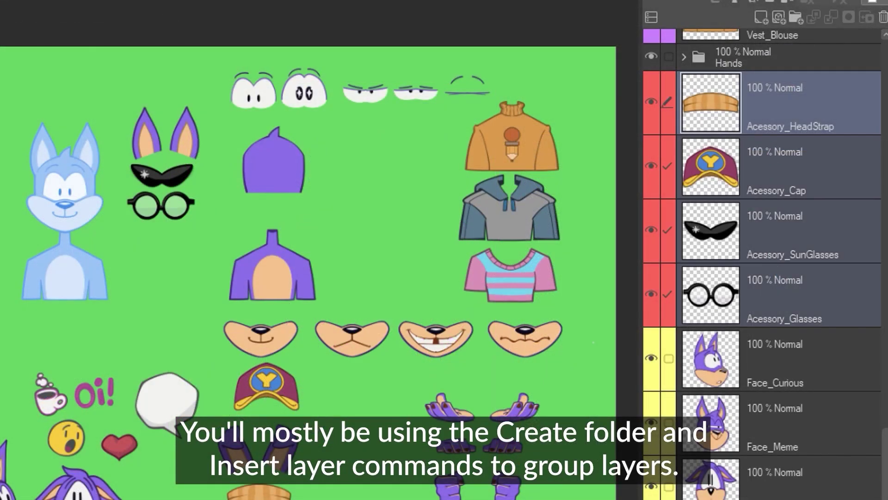
pyautogui.rightClick(694, 222)
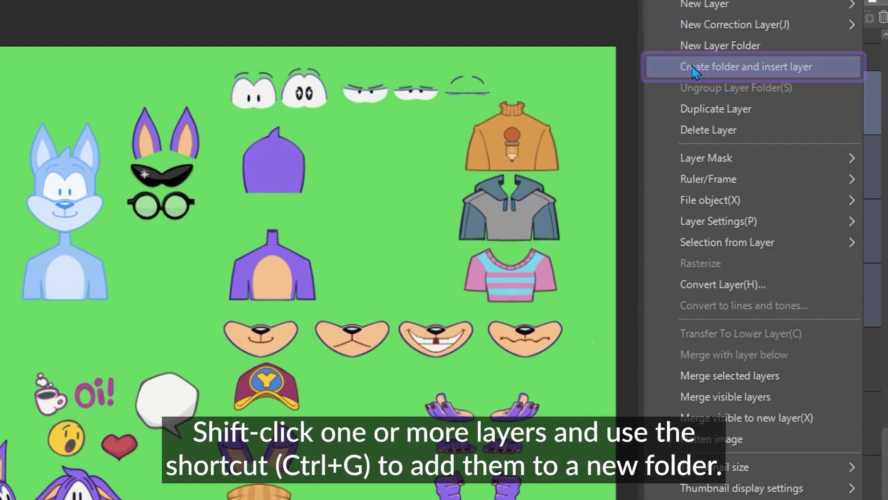
pyautogui.click(695, 67)
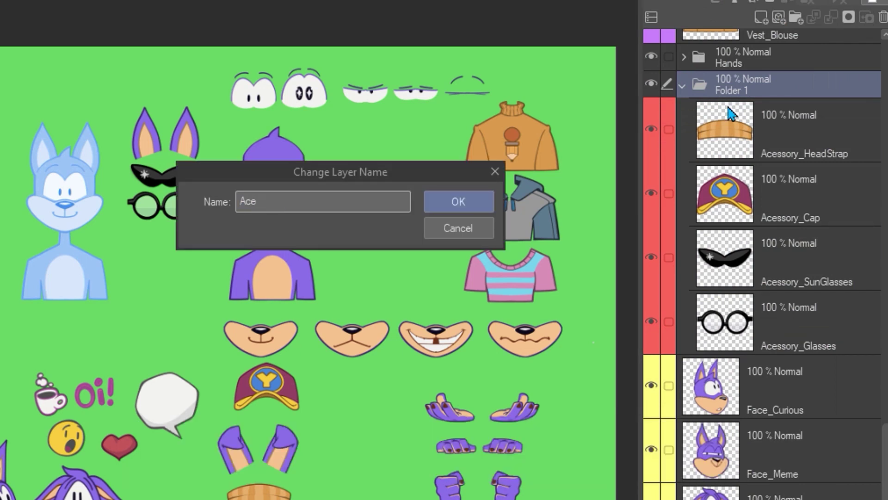
pyautogui.write('ries')
pyautogui.press('Return')
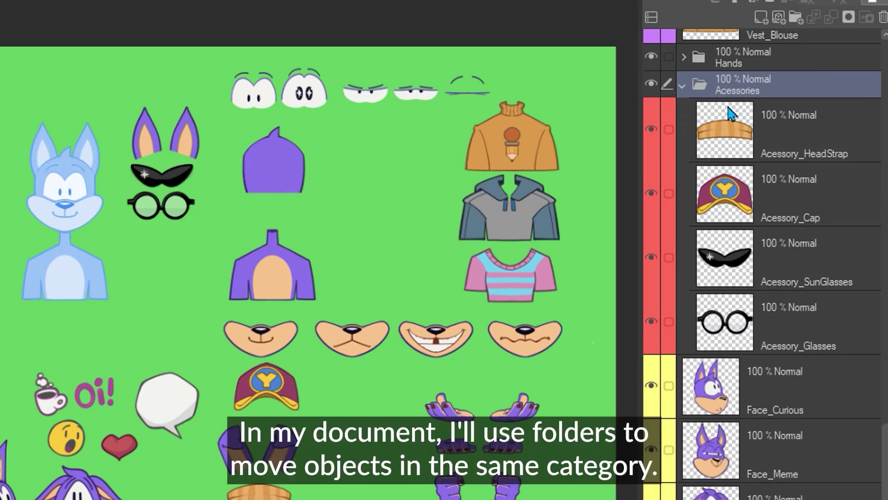
pyautogui.click(682, 86)
# - Browse the layer stack through the Mouths, Eyes and Ears folders down to the Vest folder
pyautogui.moveTo(475, 471); pyautogui.dragTo(411, 451)
pyautogui.scroll(-10, 668, 341)
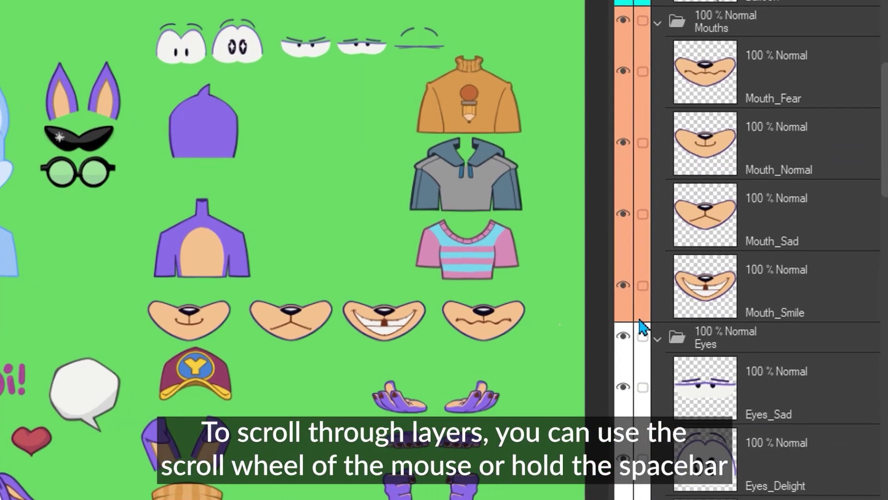
pyautogui.scroll(-5, 584, 297)
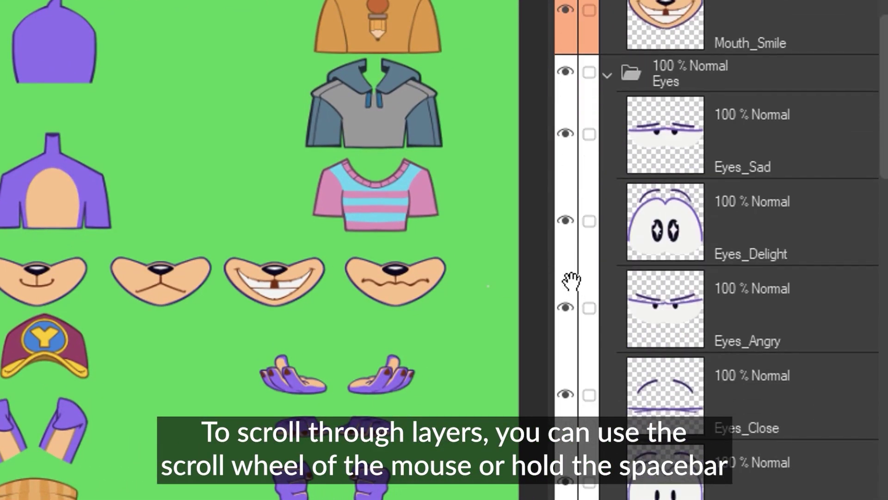
pyautogui.moveTo(572, 279); pyautogui.dragTo(567, 93)
pyautogui.moveTo(583, 406); pyautogui.dragTo(588, 253)
pyautogui.moveTo(597, 458); pyautogui.dragTo(602, 307)
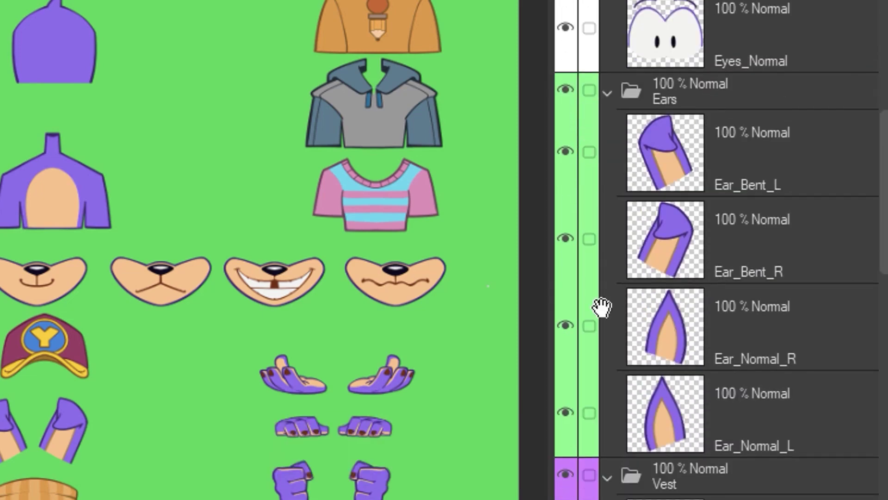
pyautogui.moveTo(602, 372); pyautogui.dragTo(605, 301)
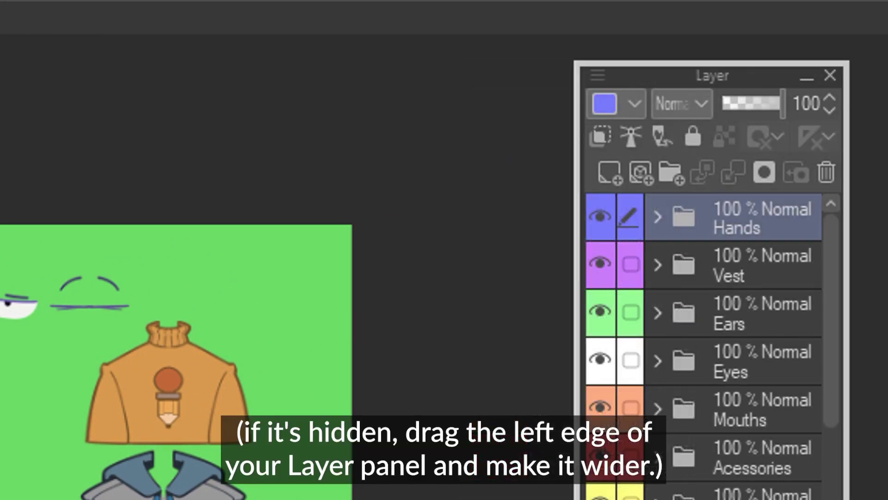
# - Widen the Layer palette into a two-pane view and sort the vest, ear and mouth layers into their matching folders
pyautogui.moveTo(575, 278); pyautogui.dragTo(531, 278)
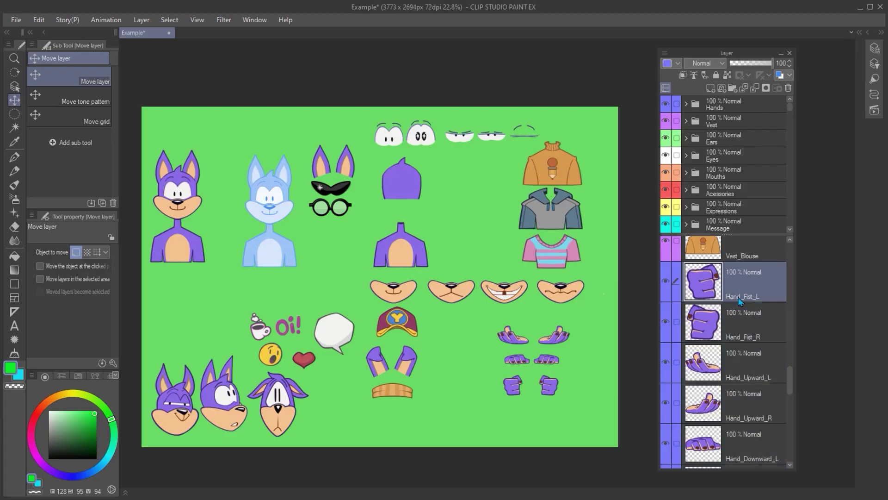
pyautogui.scroll(-10, 746, 255)
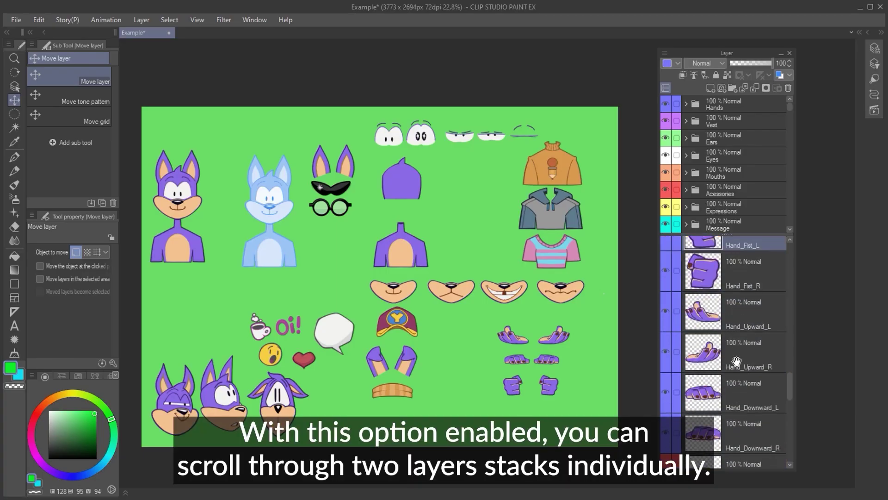
pyautogui.scroll(5, 745, 255)
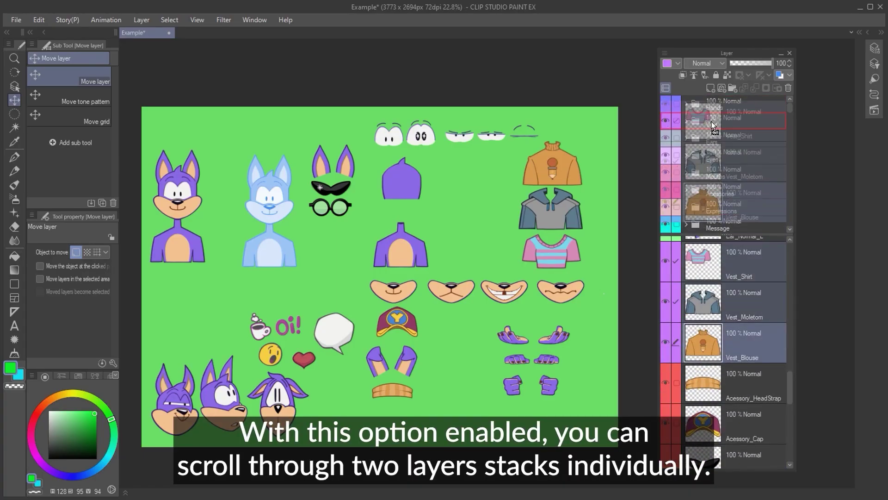
pyautogui.moveTo(740, 419); pyautogui.dragTo(733, 188)
pyautogui.scroll(8, 734, 282)
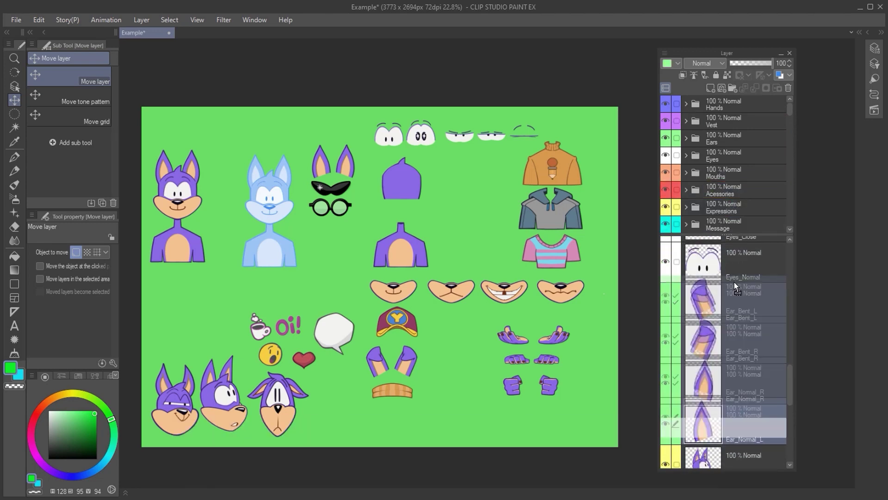
pyautogui.scroll(10, 706, 297)
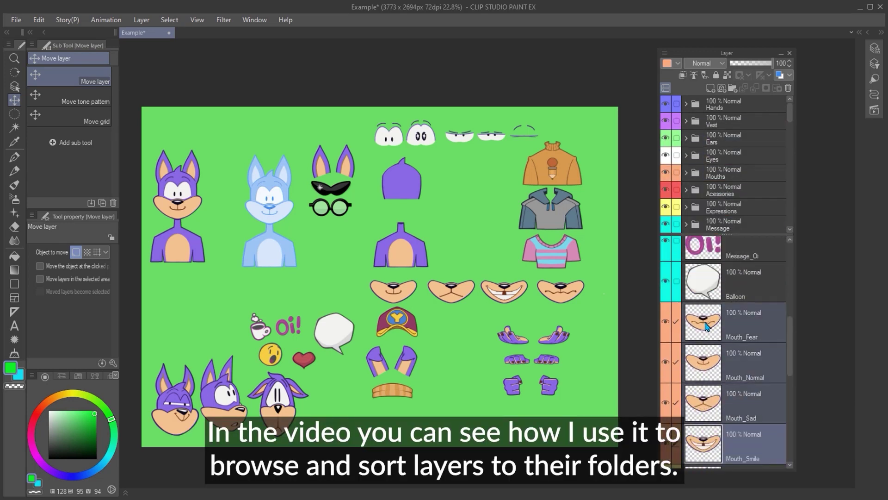
pyautogui.click(687, 156)
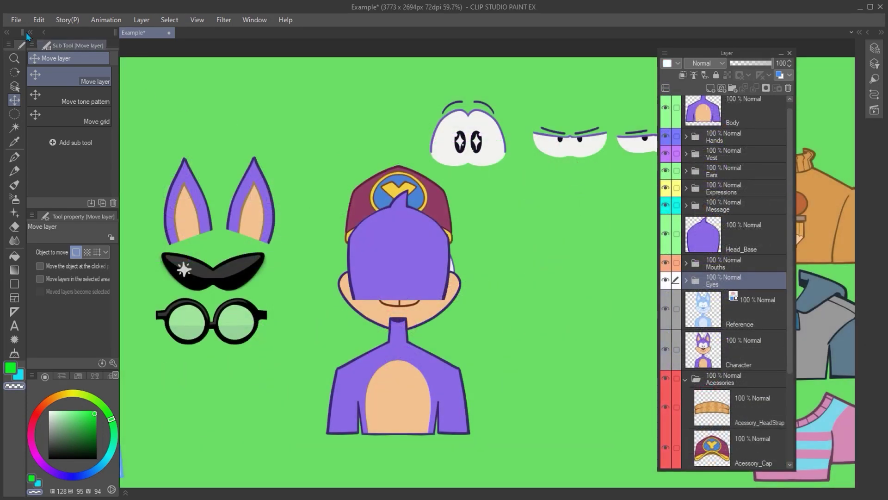
# - Open the Shortcut Settings and look up the Layer Order commands among the Layer menu commands
pyautogui.click(17, 20)
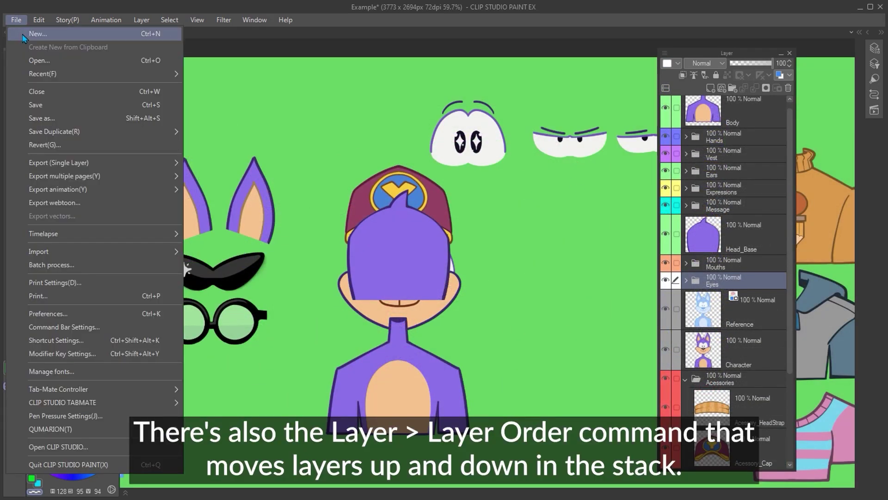
pyautogui.click(56, 341)
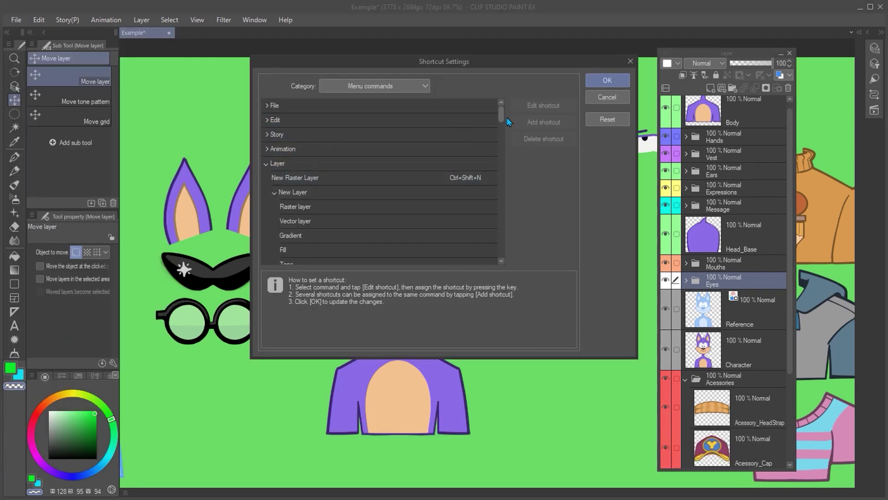
pyautogui.moveTo(502, 113); pyautogui.dragTo(501, 244)
pyautogui.click(470, 187)
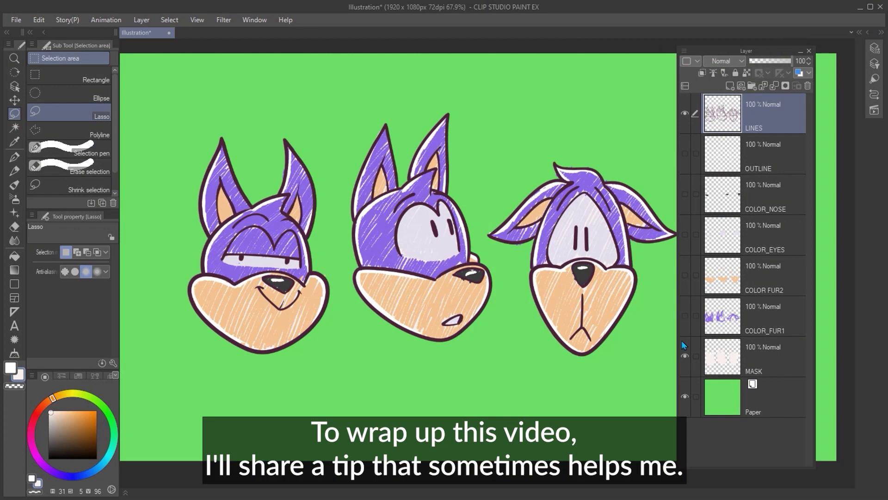
# - Hide every layer above Paper, and show them again one after another from MASK up to LINES
pyautogui.moveTo(683, 344); pyautogui.dragTo(688, 202)
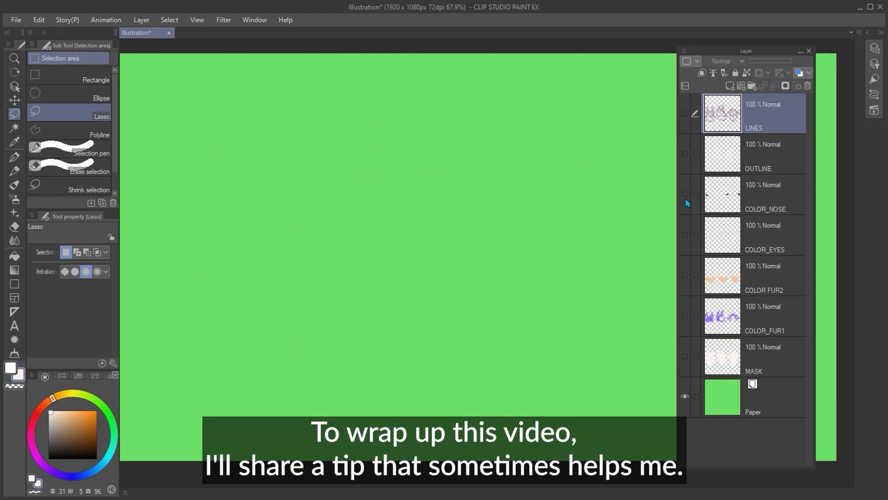
pyautogui.click(685, 356)
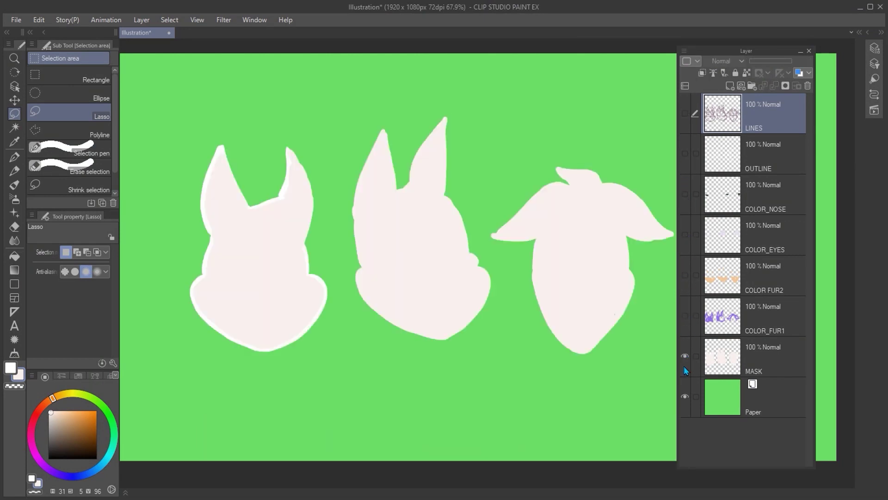
pyautogui.click(685, 315)
pyautogui.moveTo(688, 283); pyautogui.dragTo(685, 113)
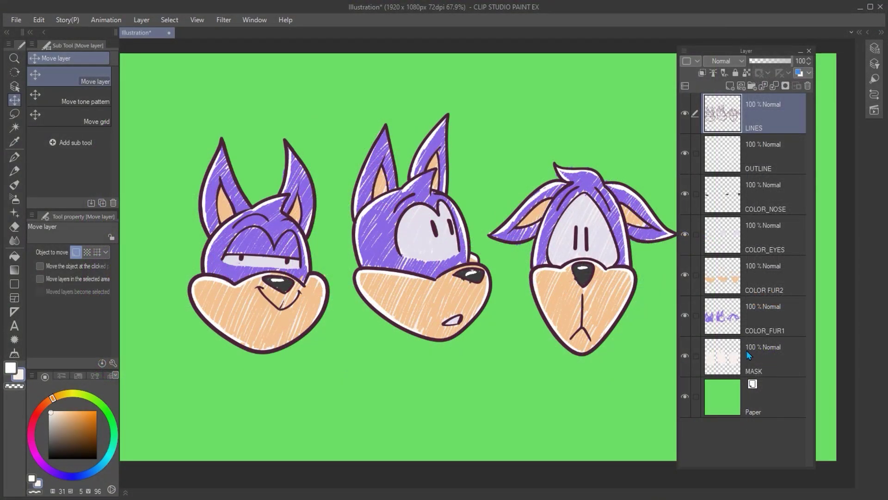
# - Select all layers from LINES to MASK, lasso the smirking head, shift it slightly to the left and deselect
pyautogui.keyDown('shift'); pyautogui.click(749, 355); pyautogui.keyUp('shift')
pyautogui.click(20, 113)
pyautogui.moveTo(193, 115); pyautogui.dragTo(331, 347)
pyautogui.click(14, 100)
pyautogui.moveTo(160, 209)
pyautogui.mouseDown()
pyautogui.moveTo(119, 334)
pyautogui.moveTo(111, 289)
pyautogui.moveTo(134, 205)
pyautogui.mouseUp()
pyautogui.hotkey('ctrl', 'd')
# - Lasso the smirking head and the middle head together and try to move them across all selected layers
pyautogui.press('m')
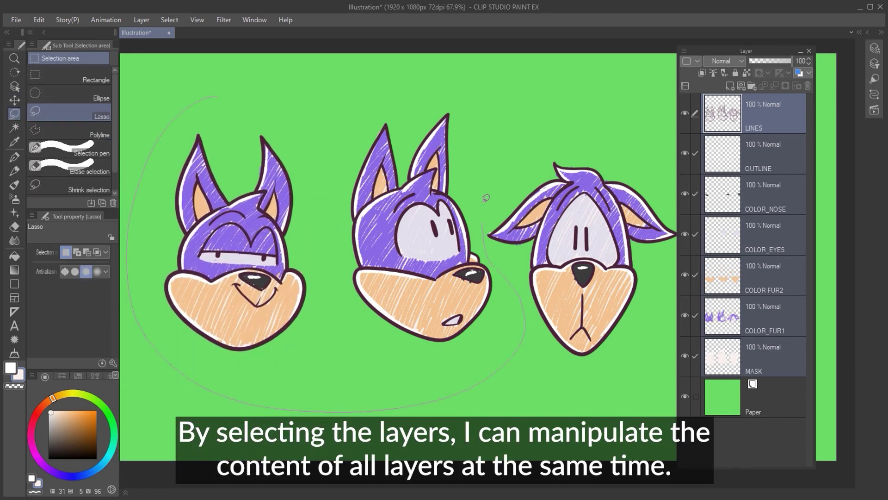
pyautogui.press('k')
pyautogui.moveTo(486, 198)
pyautogui.mouseDown()
pyautogui.moveTo(472, 120)
pyautogui.moveTo(472, 180)
pyautogui.mouseUp()
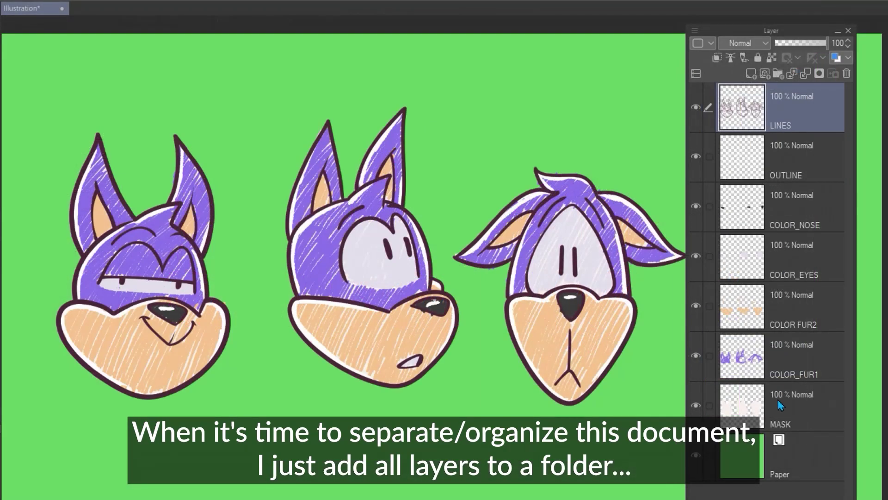
# - Group all layers from LINES to MASK into a new folder, collapse it and name it EXPRESSION
pyautogui.keyDown('shift'); pyautogui.click(752, 352); pyautogui.keyUp('shift')
pyautogui.hotkey('ctrl', 'g')
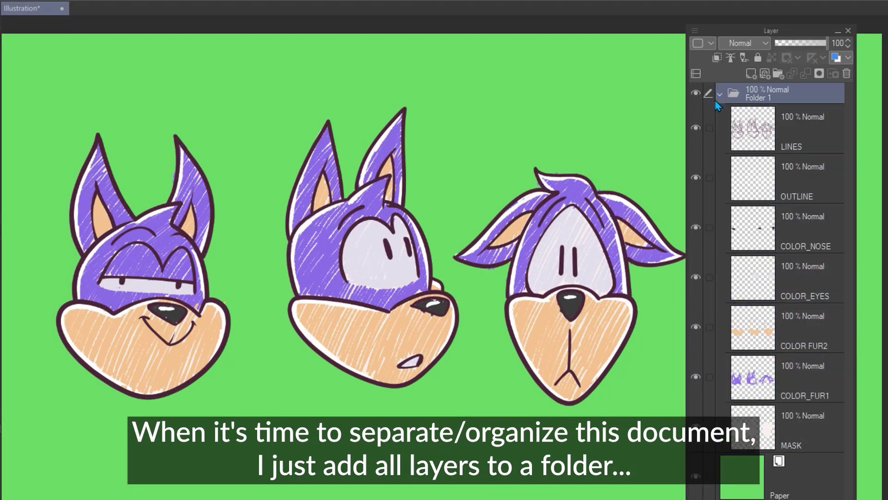
pyautogui.click(721, 95)
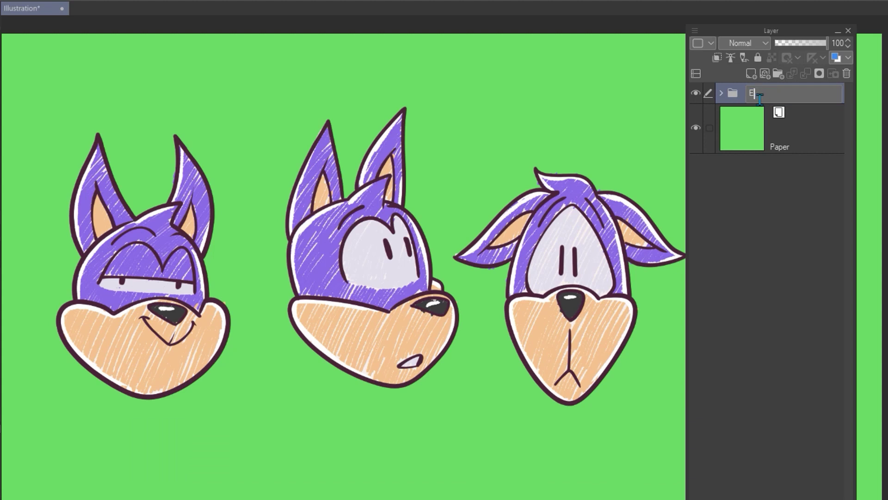
pyautogui.click(759, 98)
pyautogui.write('EXPRESSION')
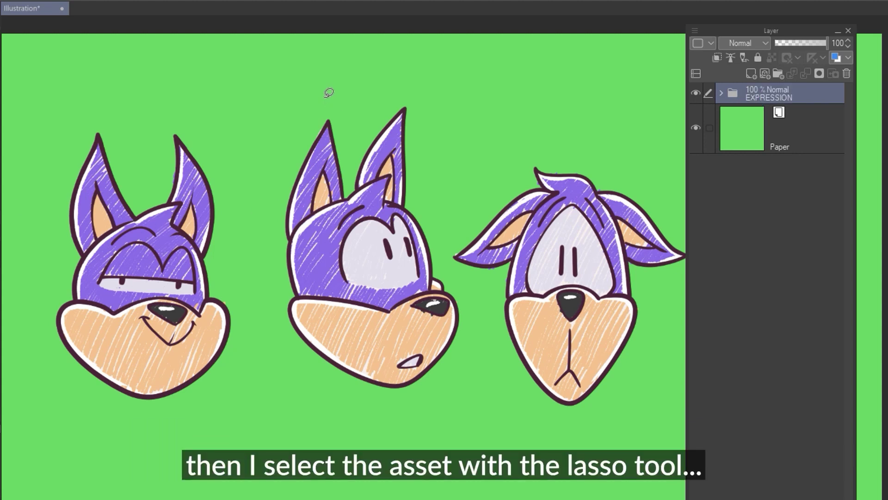
# - Lasso the middle head, then cut and paste it into its own folder named EXPRESSION 2
pyautogui.moveTo(329, 93)
pyautogui.mouseDown()
pyautogui.moveTo(277, 150)
pyautogui.moveTo(278, 364)
pyautogui.mouseUp()
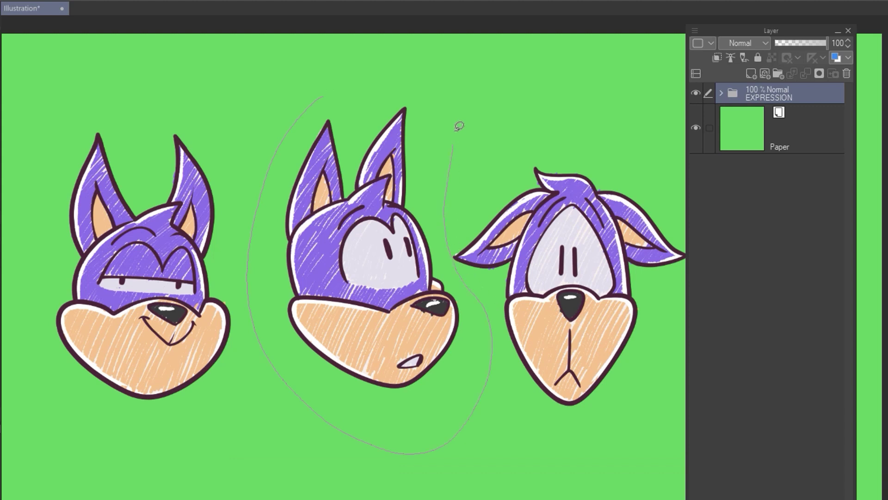
pyautogui.moveTo(459, 126); pyautogui.dragTo(325, 97)
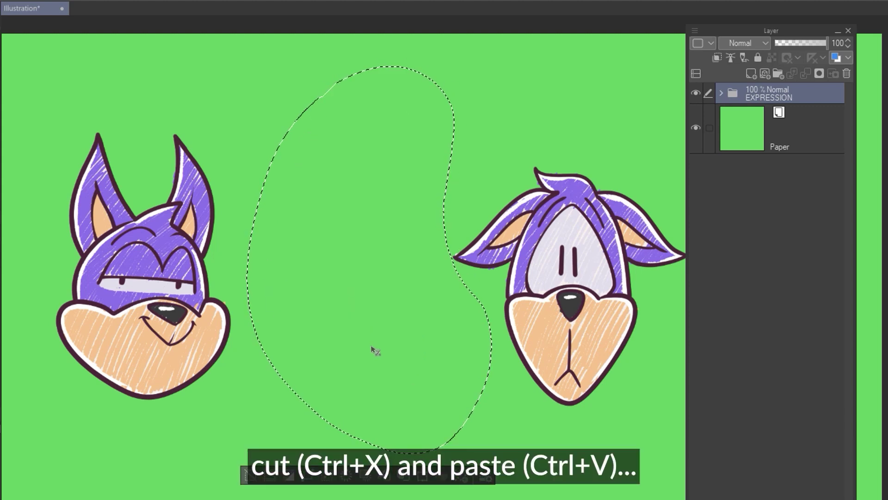
pyautogui.hotkey('ctrl', 'v')
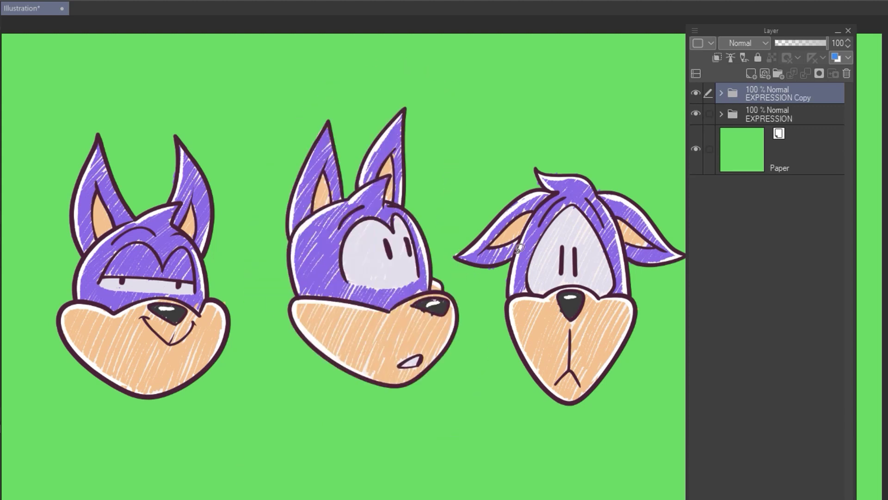
# - From the EXPRESSION folder, lasso the droopy-eared head and cut and paste it into its own folder named EXPRESSION 3
pyautogui.hotkey('alt', '[')
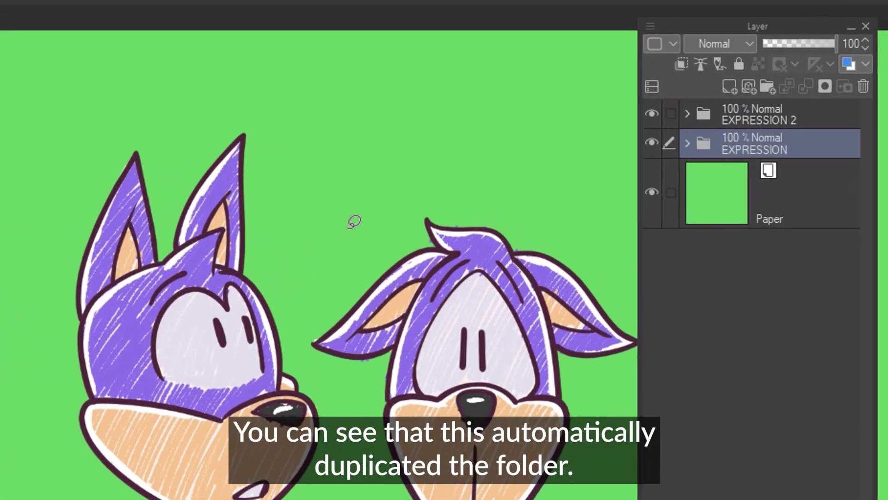
pyautogui.moveTo(476, 185); pyautogui.dragTo(445, 249)
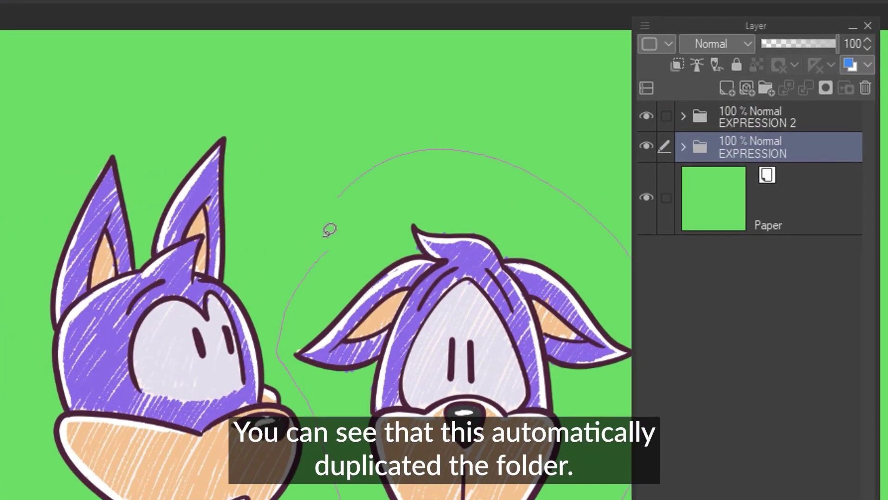
pyautogui.moveTo(329, 230); pyautogui.dragTo(326, 216)
pyautogui.press('Delete')
pyautogui.hotkey('ctrl', 'z')
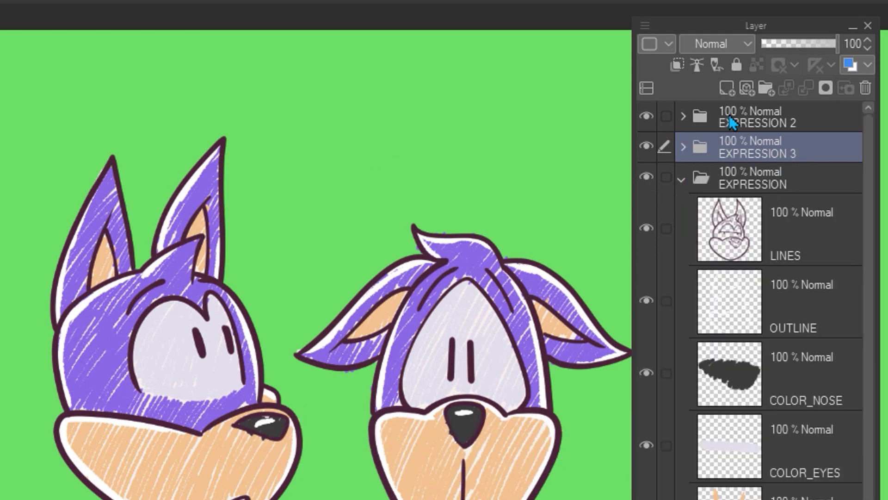
# - Expand the EXPRESSION 2, EXPRESSION 3 and EXPRESSION folders and examine the layer structure inside each one
pyautogui.click(683, 146)
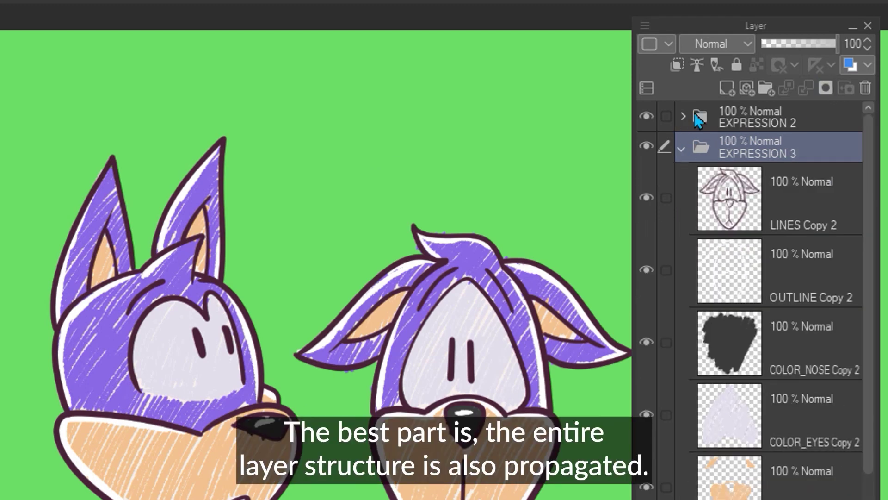
pyautogui.click(699, 120)
pyautogui.click(681, 118)
pyautogui.click(683, 147)
pyautogui.click(683, 177)
pyautogui.click(740, 178)
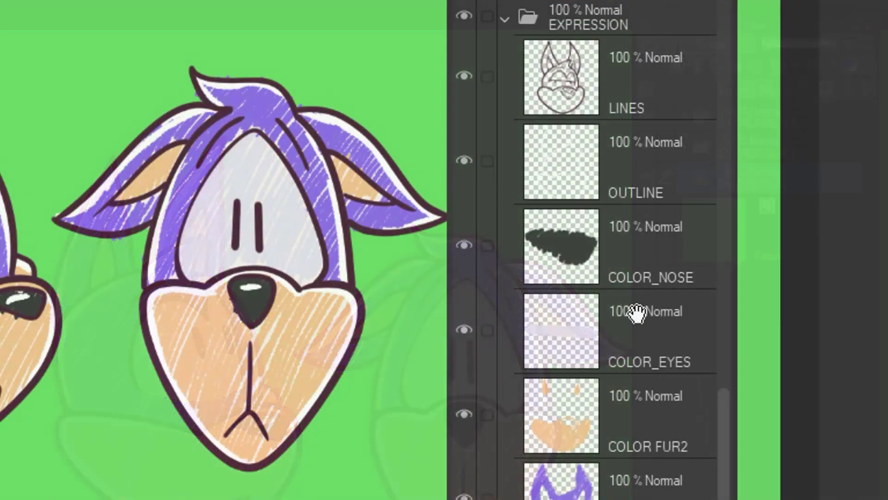
pyautogui.scroll(10, 643, 176)
pyautogui.scroll(10, 643, 163)
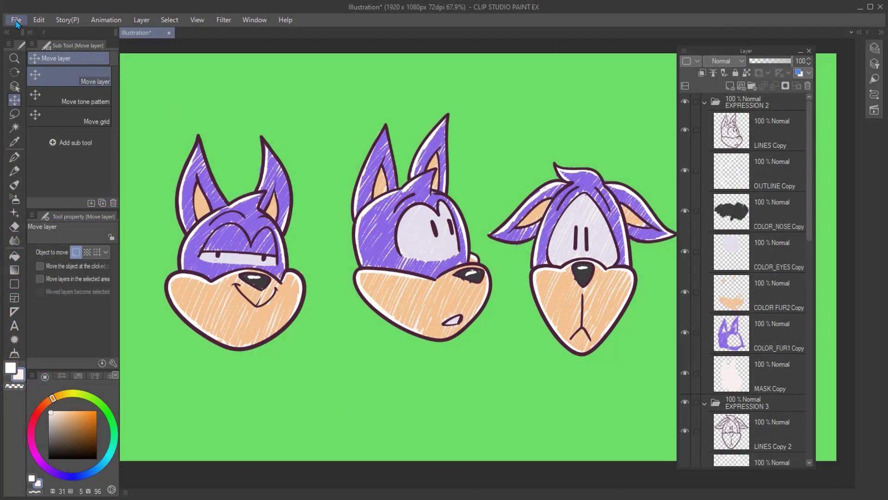
# - In the Layer/Frame preferences, set the name of copies option to Do not rename
pyautogui.click(16, 21)
pyautogui.click(47, 314)
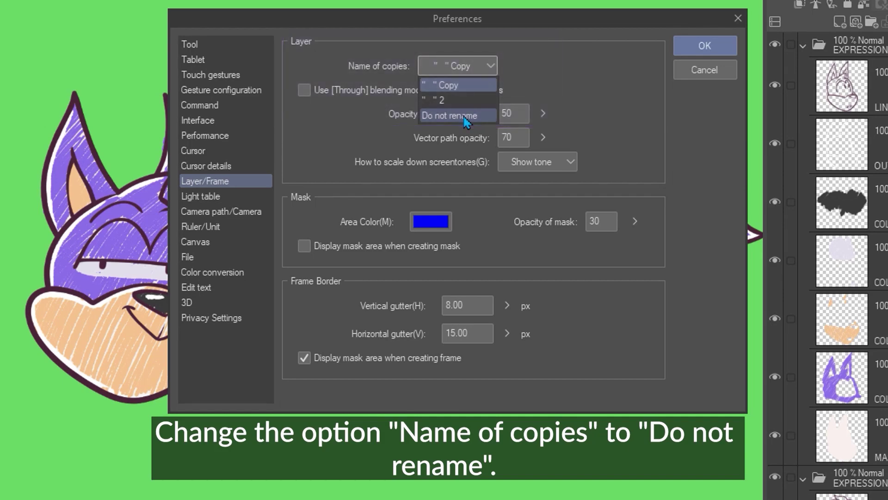
pyautogui.click(464, 118)
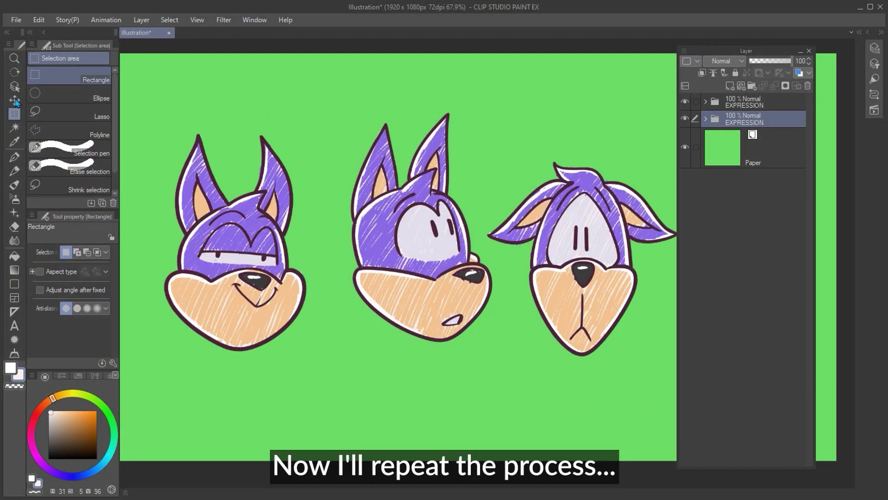
# - Expand the split EXPRESSION folders and compare the layer names and order inside each one
pyautogui.click(705, 119)
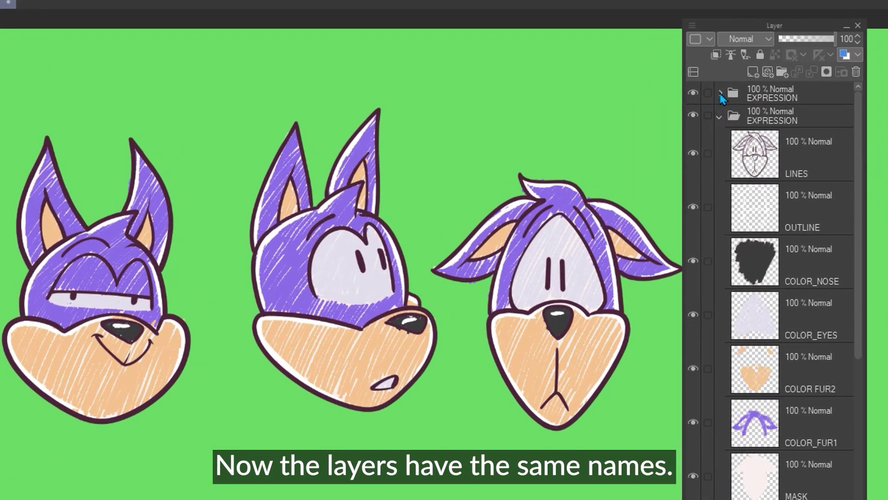
pyautogui.click(721, 95)
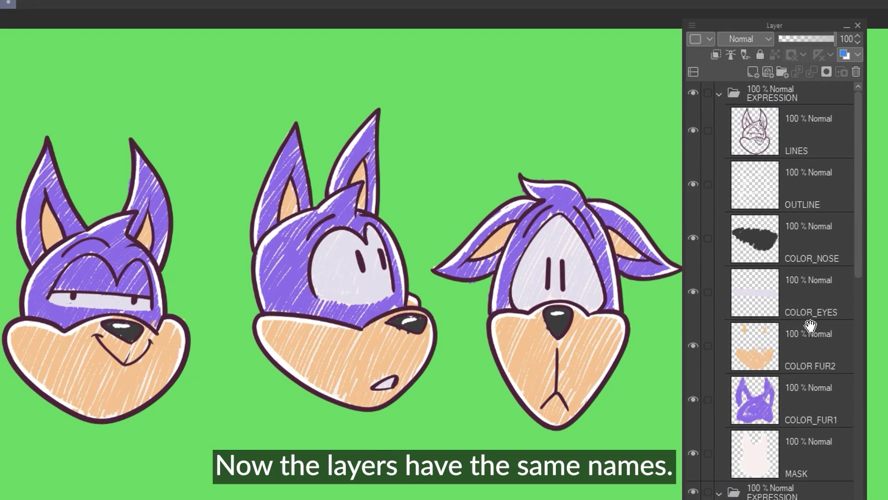
pyautogui.scroll(-10, 810, 326)
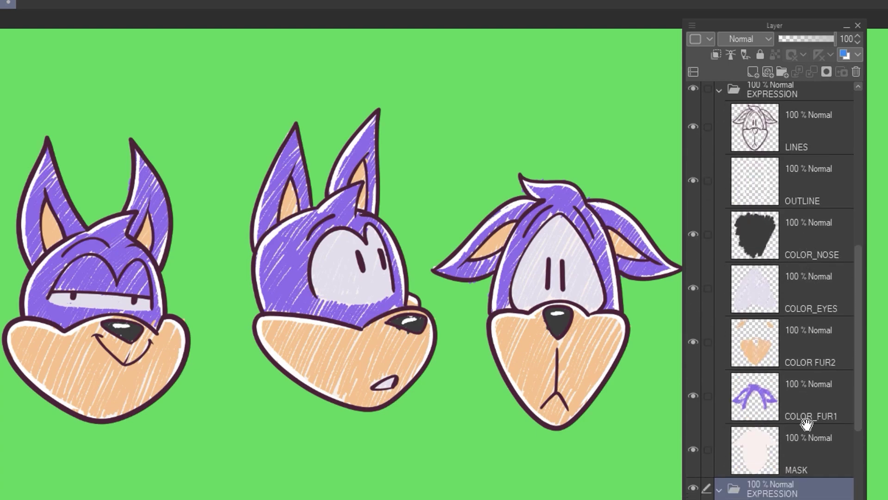
pyautogui.scroll(-5, 806, 423)
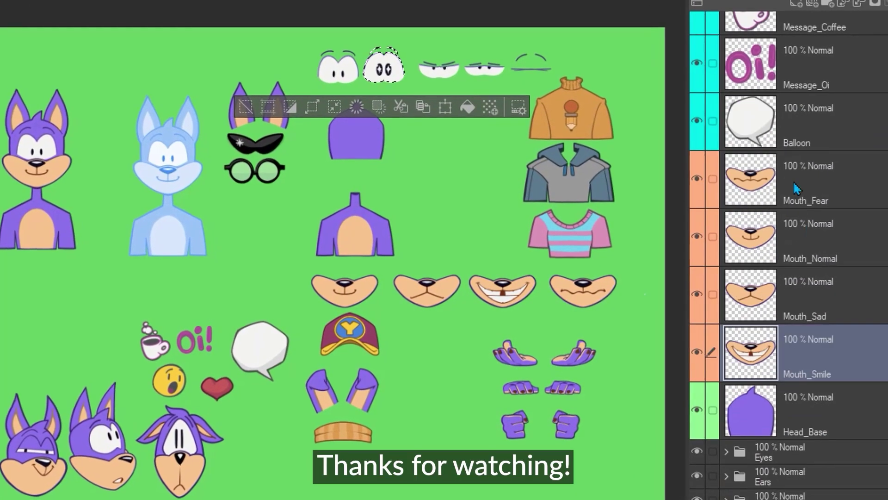
# - Open the name of the folder containing the four mouth layers for editing
pyautogui.doubleClick(776, 166)
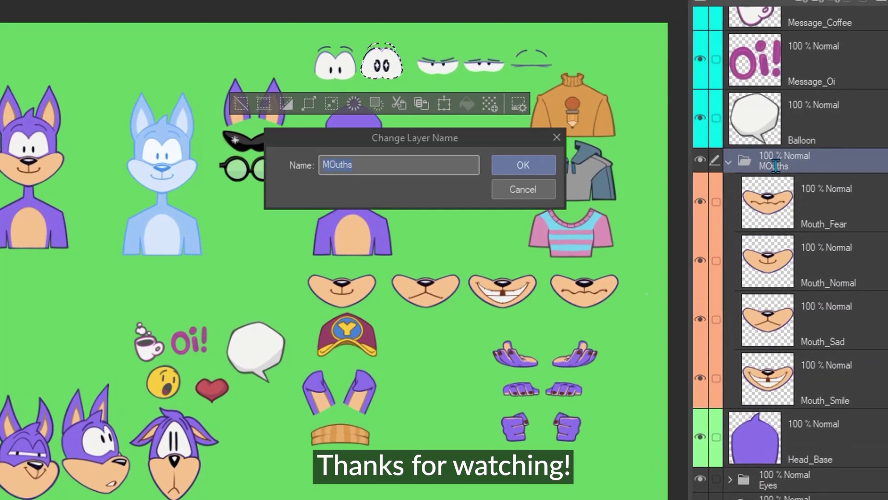